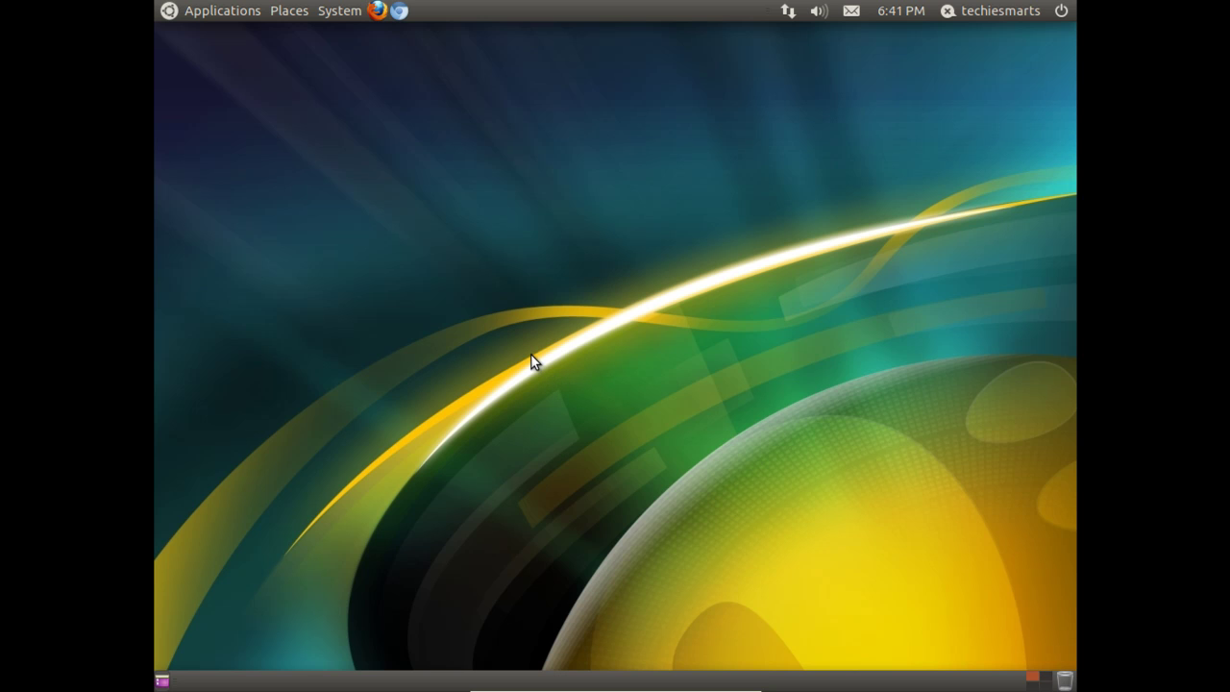
# Launch Update Manager from System > Administration and dismiss the 11.10 upgrade announcement
pyautogui.click(338, 11)
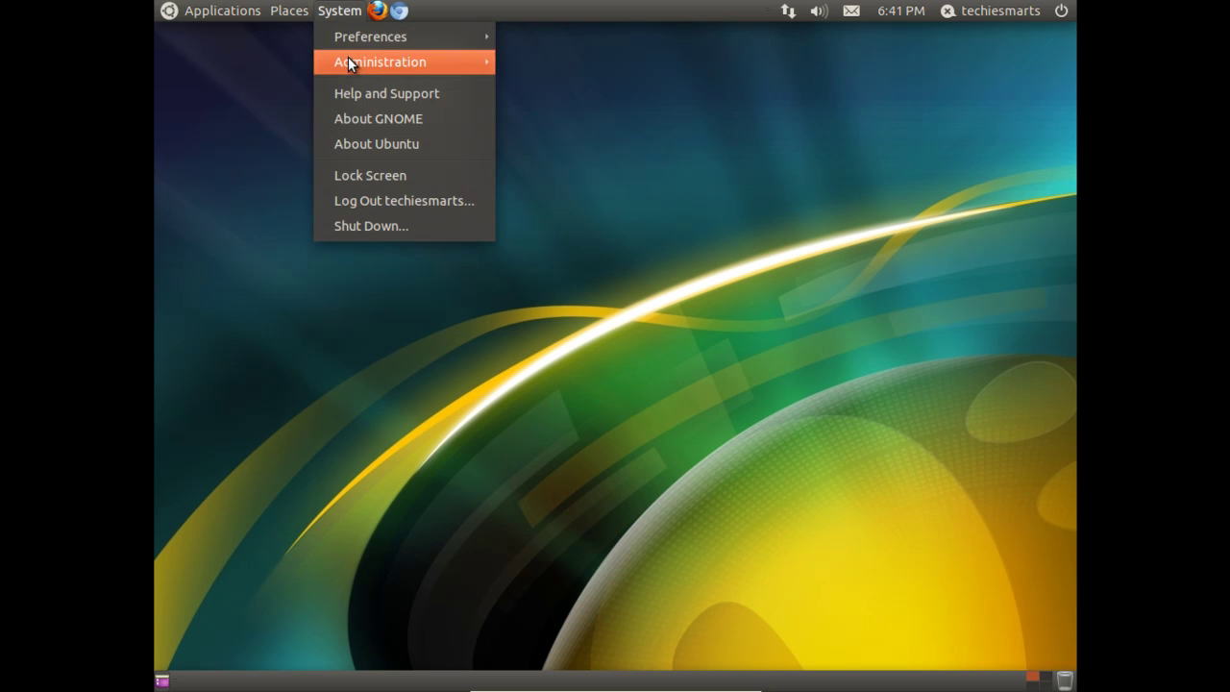
pyautogui.moveTo(349, 64)
pyautogui.click(573, 363)
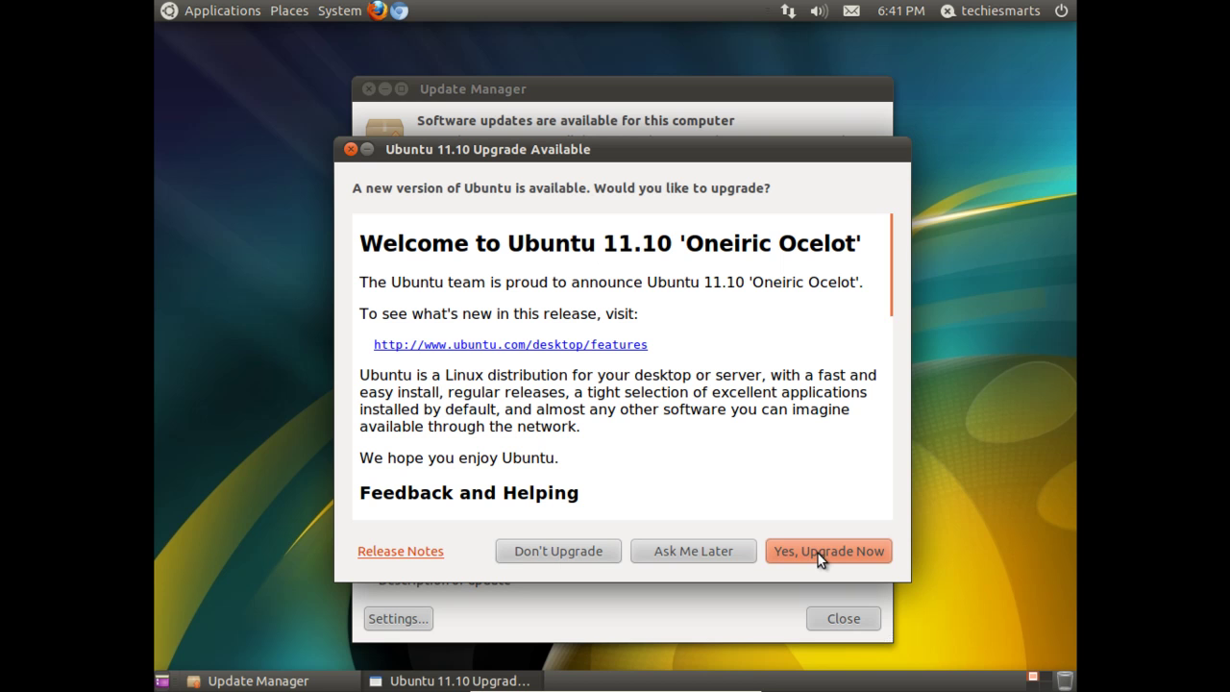
pyautogui.click(351, 149)
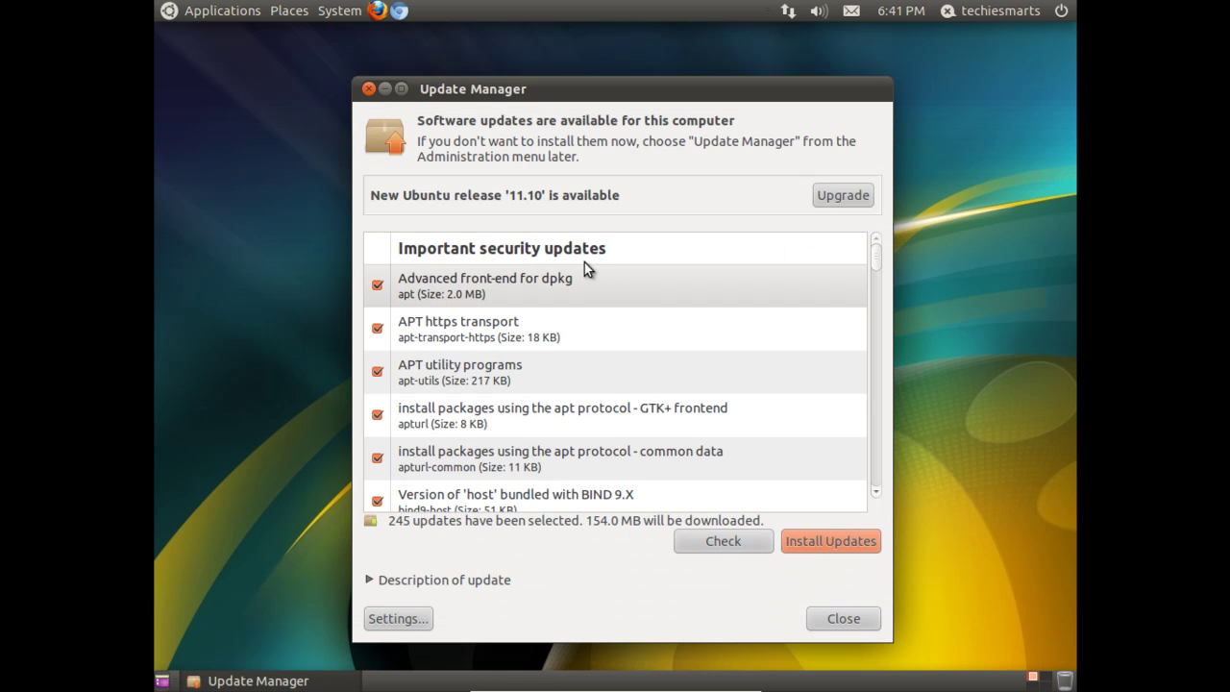
# Reposition the Update Manager window and scroll through the 245 available updates
pyautogui.moveTo(592, 92)
pyautogui.mouseDown()
pyautogui.moveTo(557, 73)
pyautogui.moveTo(605, 87)
pyautogui.mouseUp()
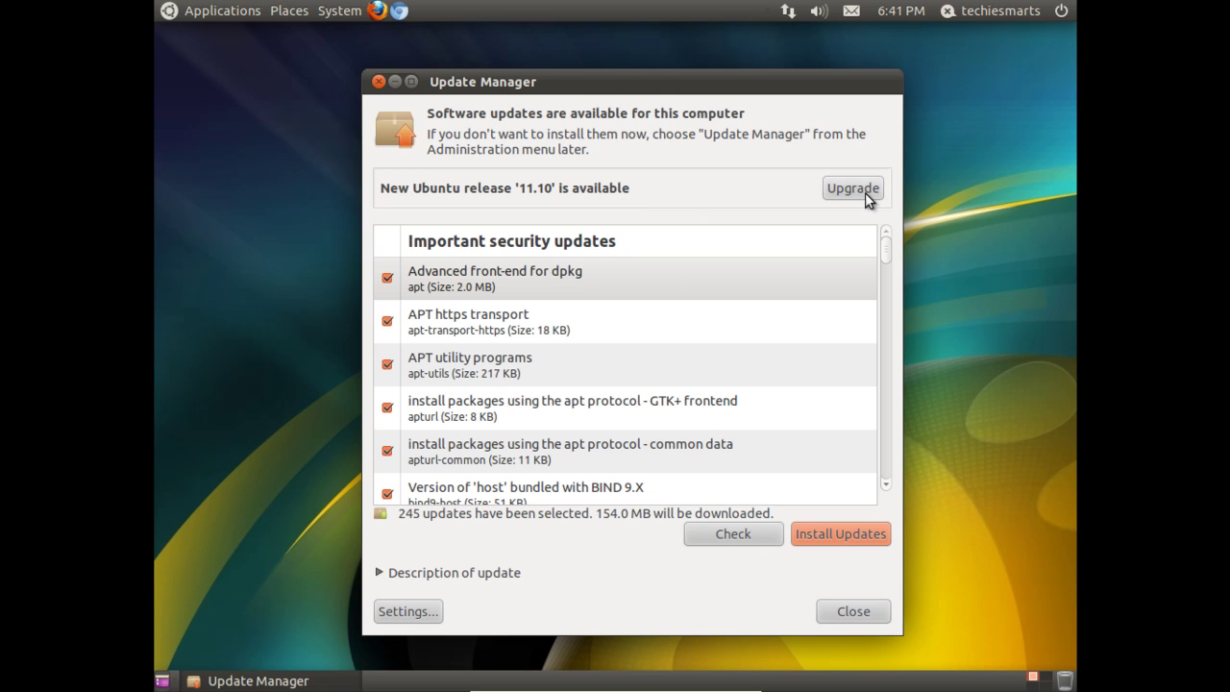
pyautogui.moveTo(885, 259)
pyautogui.mouseDown()
pyautogui.moveTo(904, 461)
pyautogui.moveTo(887, 495)
pyautogui.moveTo(891, 252)
pyautogui.mouseUp()
# Close Update Manager and log out of the current session
pyautogui.click(862, 613)
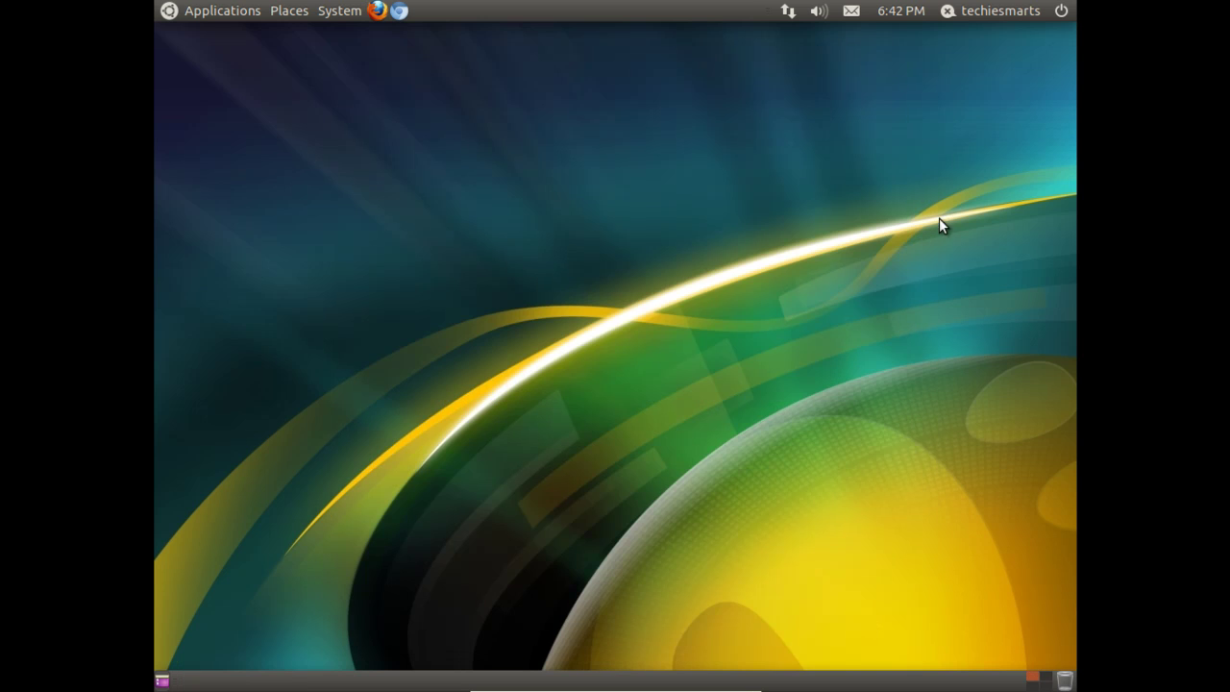
pyautogui.click(1061, 12)
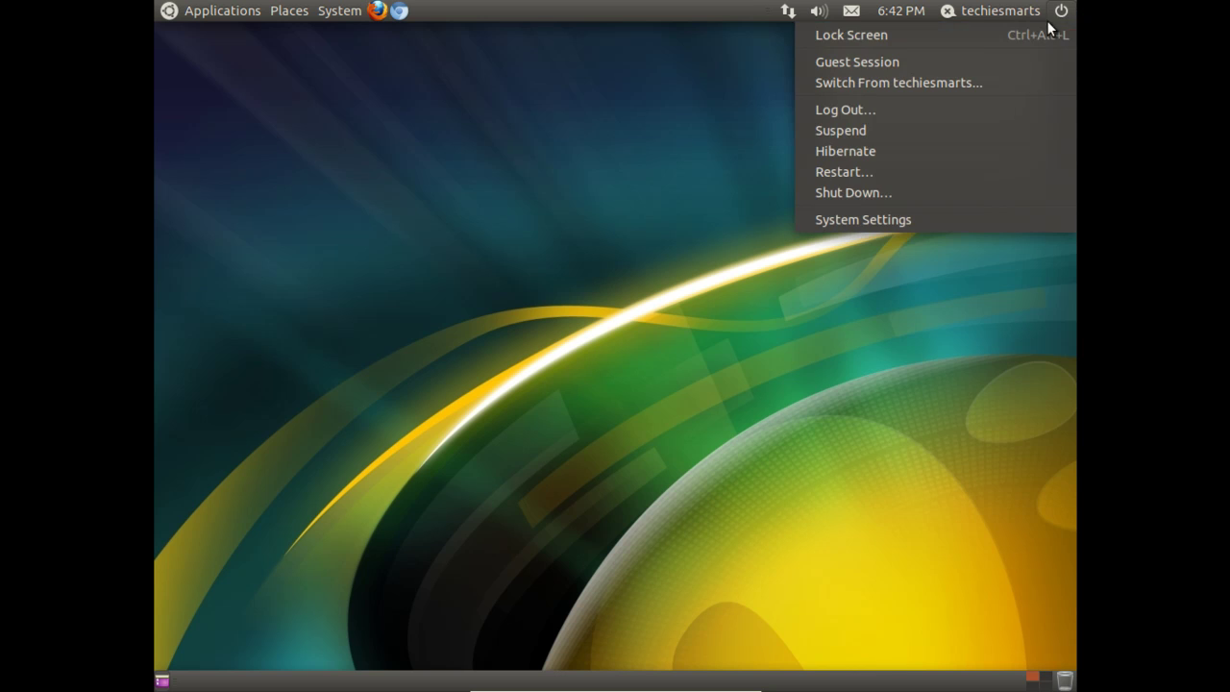
pyautogui.click(970, 107)
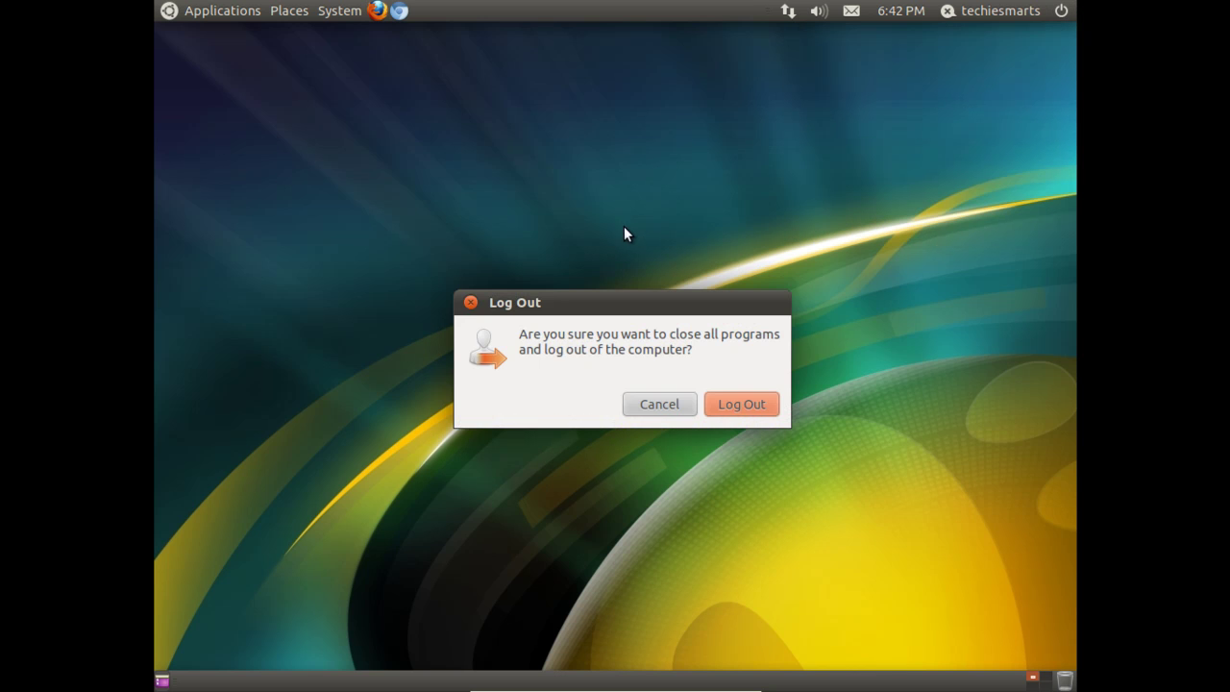
pyautogui.click(738, 412)
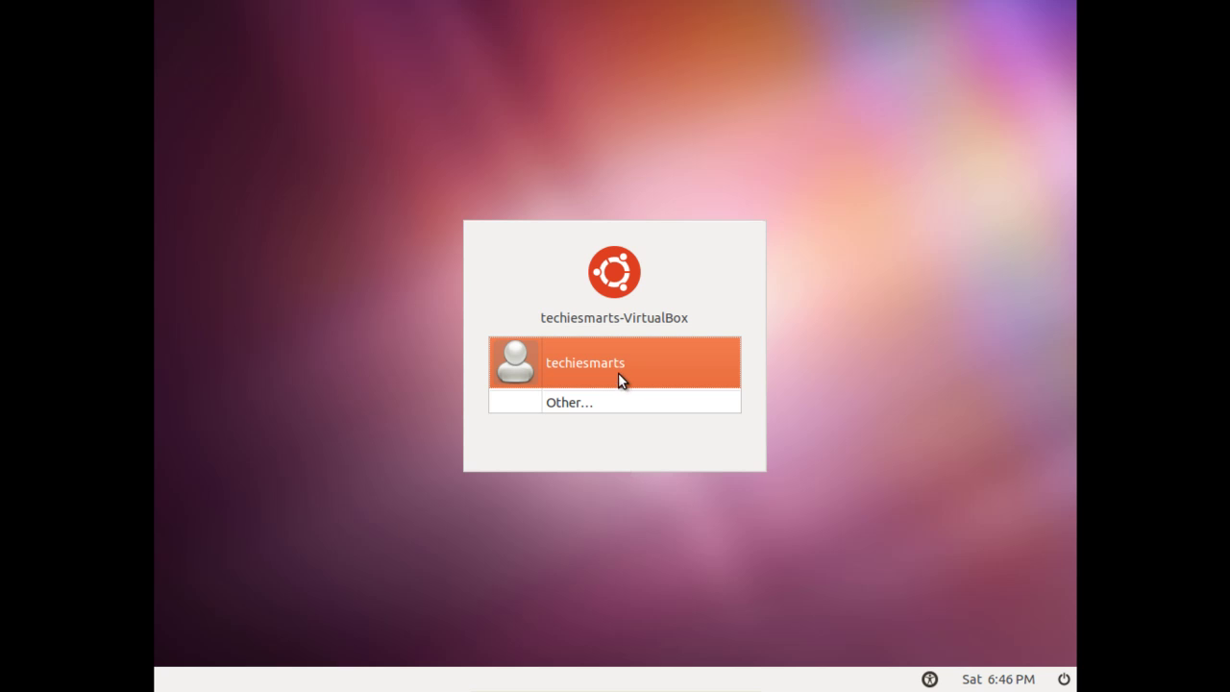
# Sign back in to the user account with the standard Ubuntu session and password
pyautogui.click(619, 375)
pyautogui.click(765, 677)
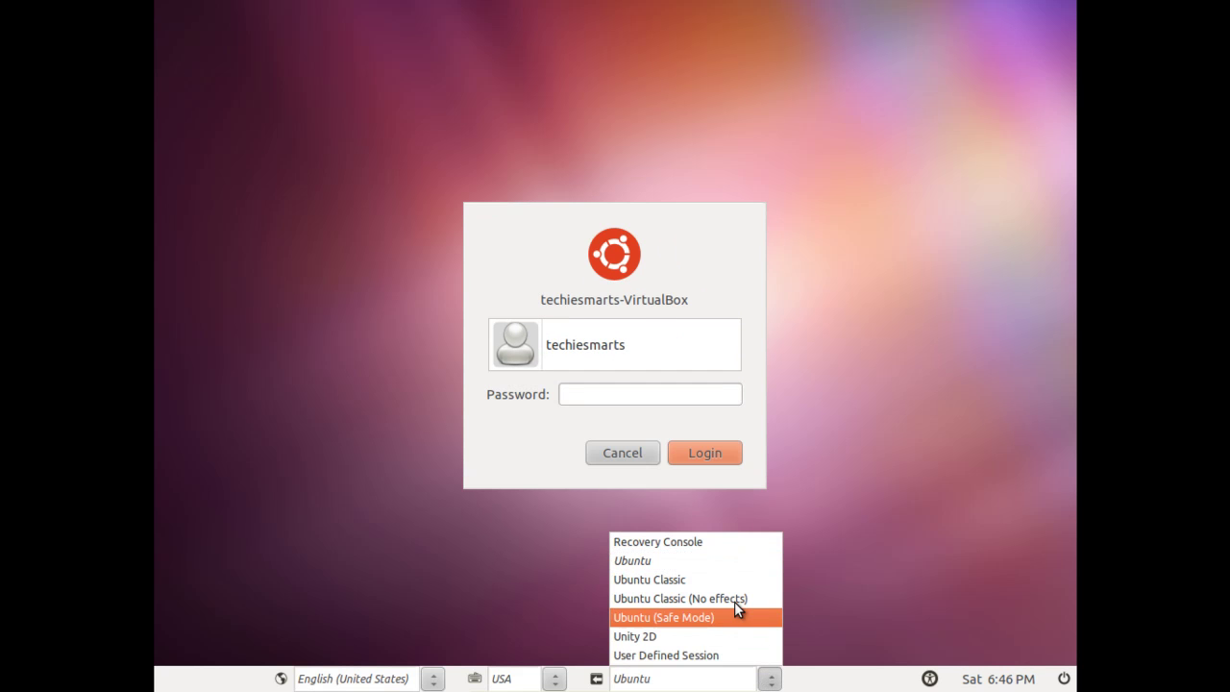
pyautogui.click(688, 565)
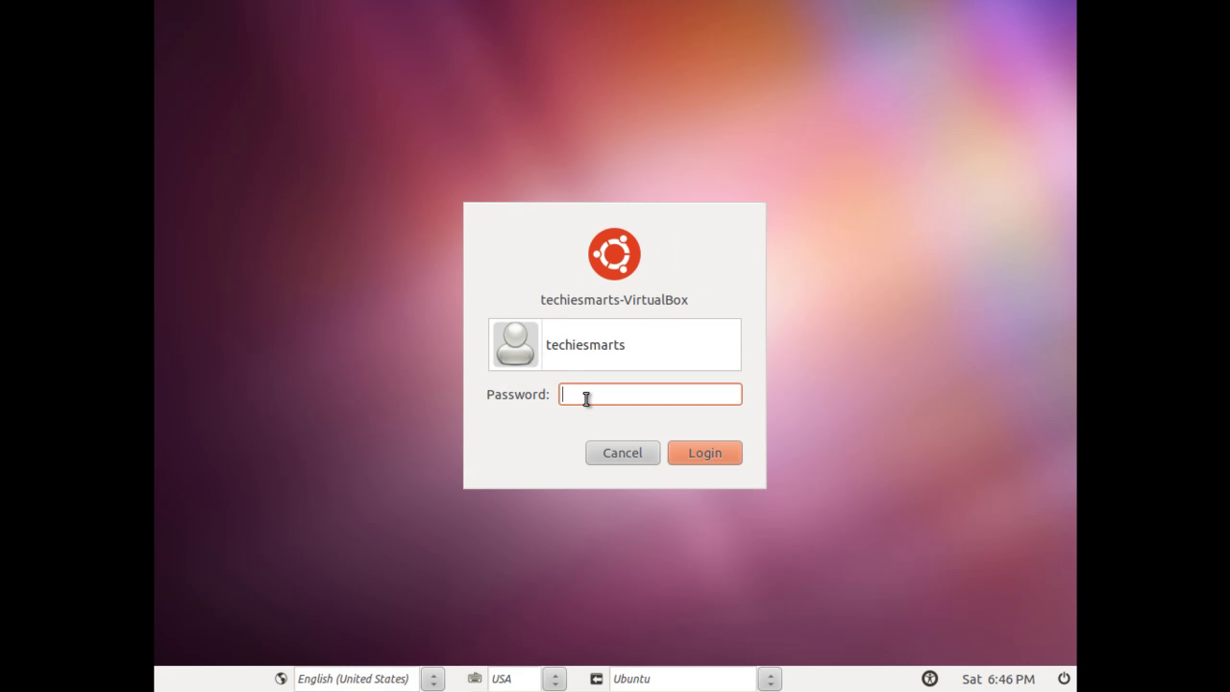
pyautogui.write('••')
pyautogui.click(707, 452)
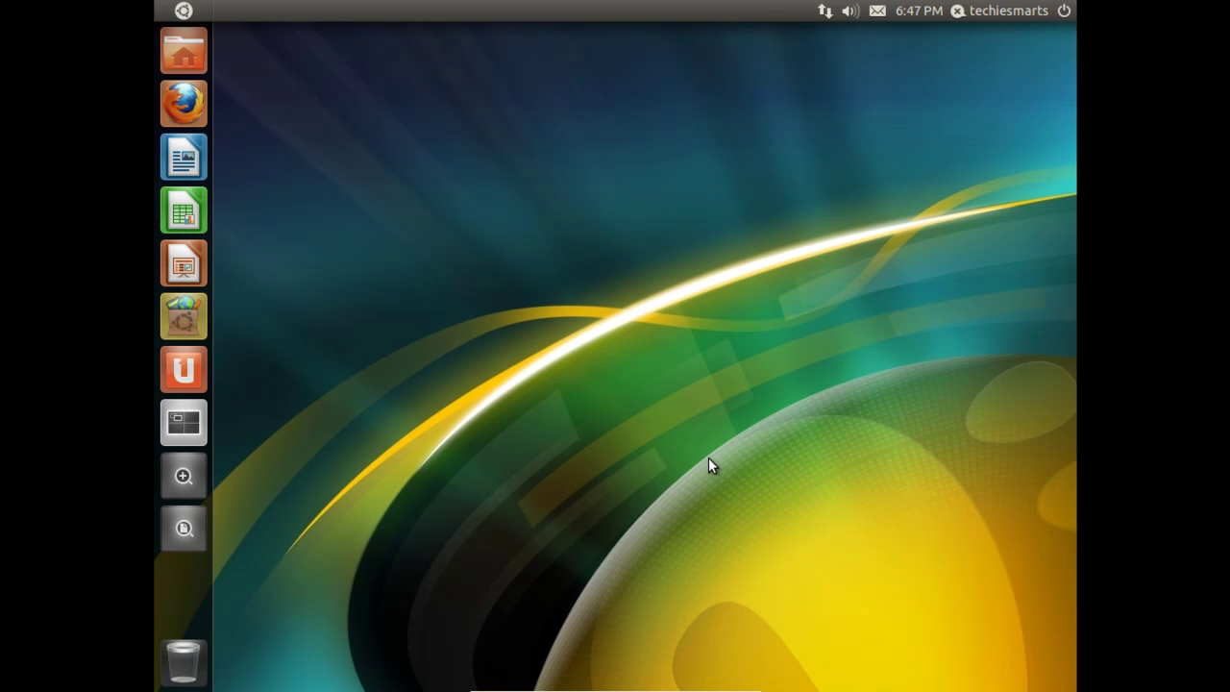
# Search the Dash for 'Update Manager' and launch it from the results
pyautogui.click(197, 13)
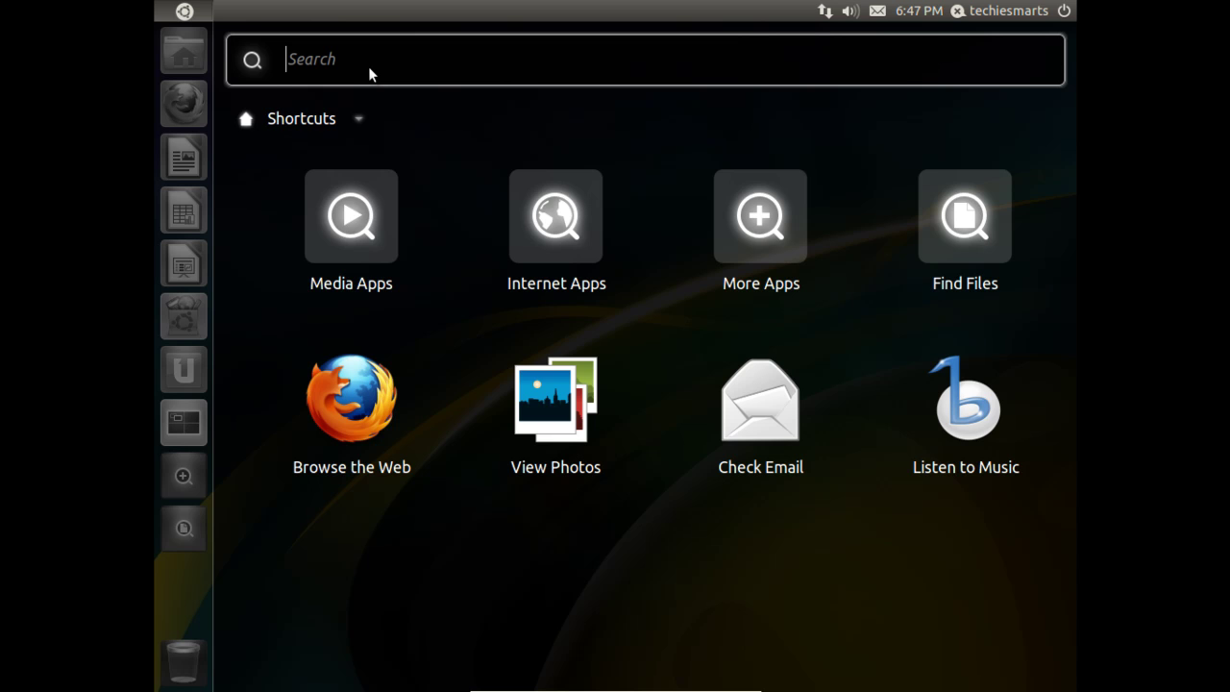
pyautogui.write('Update Manager')
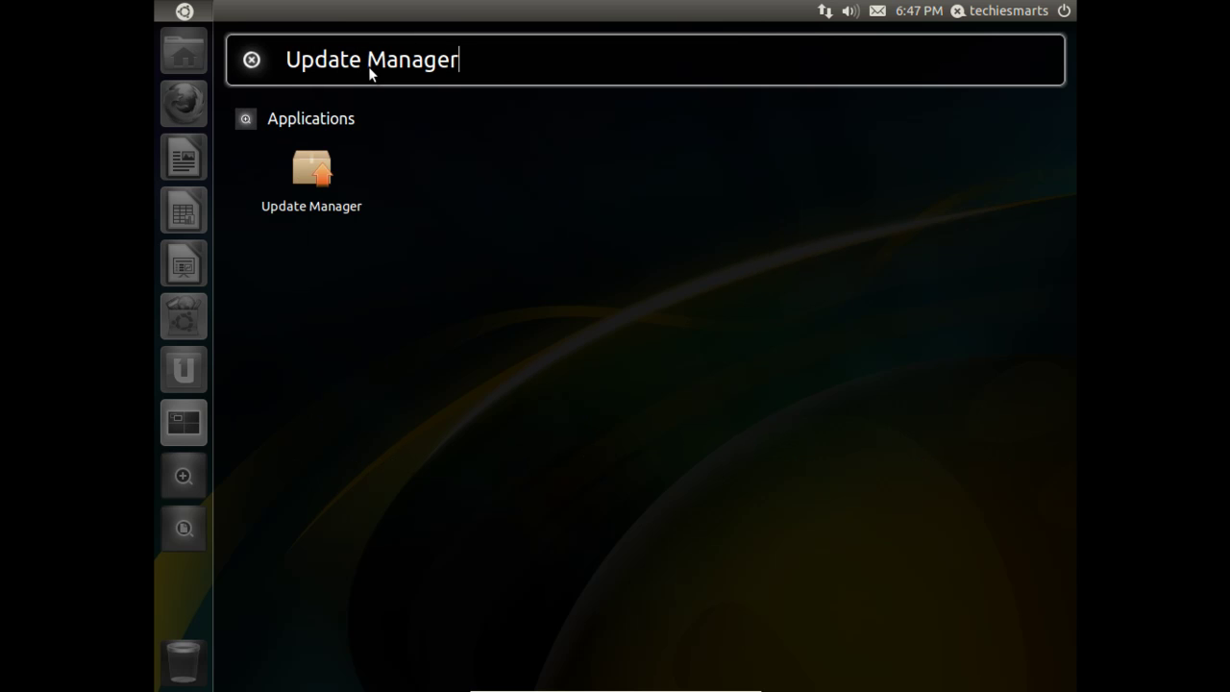
pyautogui.click(315, 183)
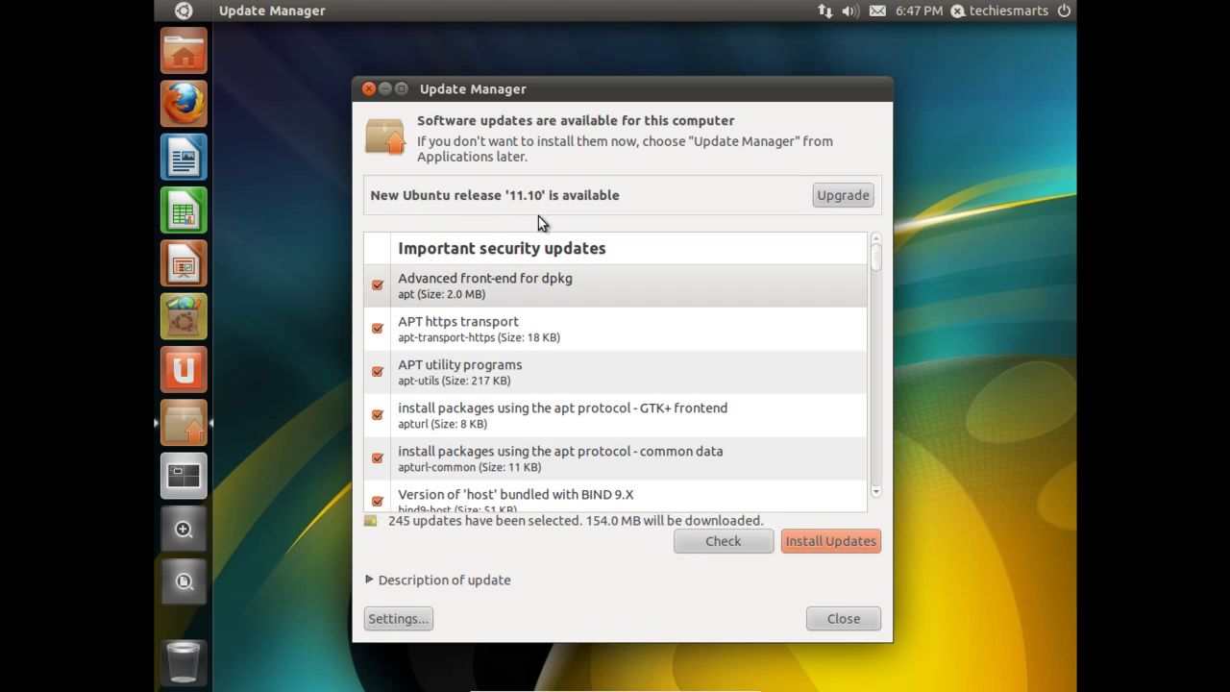
# Start the Ubuntu 11.10 upgrade and scroll through its release notes
pyautogui.click(853, 208)
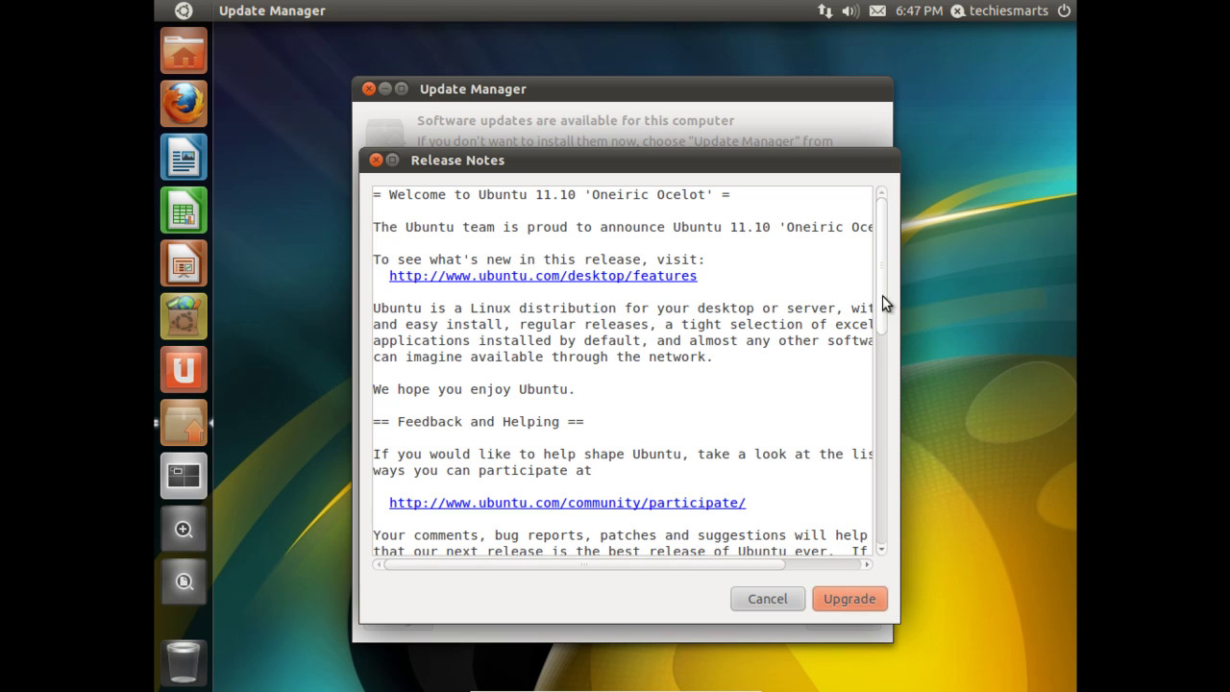
pyautogui.scroll(-1, 883, 312)
pyautogui.moveTo(884, 327); pyautogui.dragTo(895, 540)
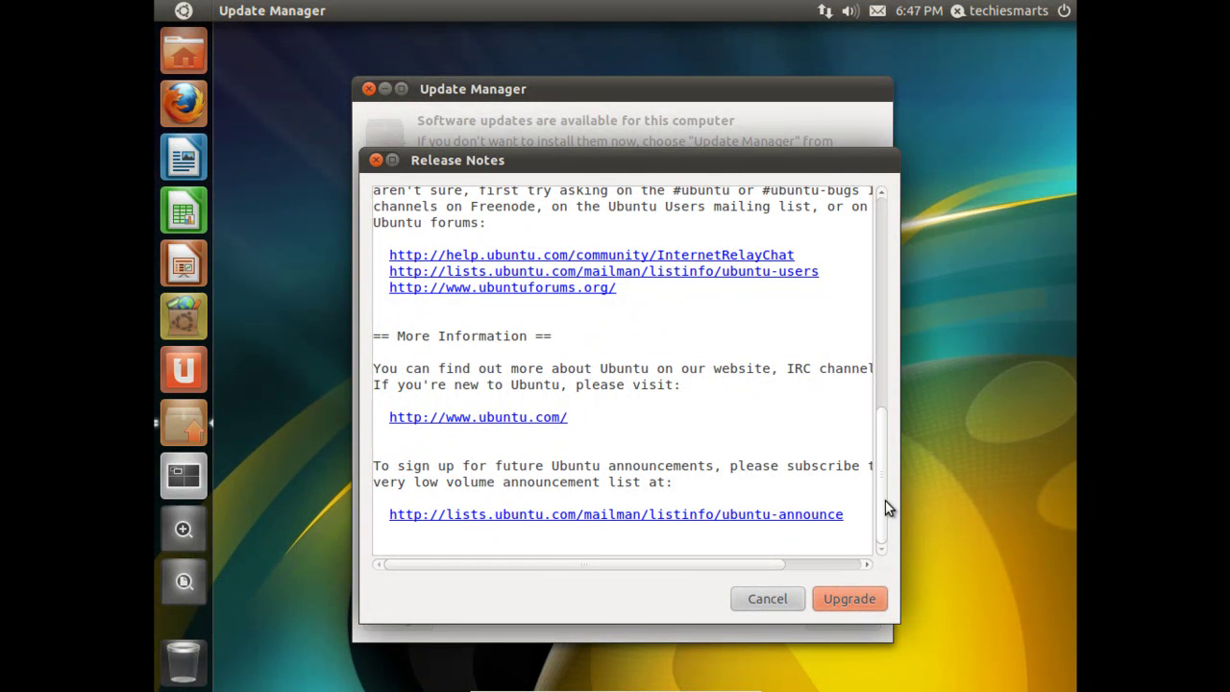
pyautogui.moveTo(885, 501); pyautogui.dragTo(886, 421)
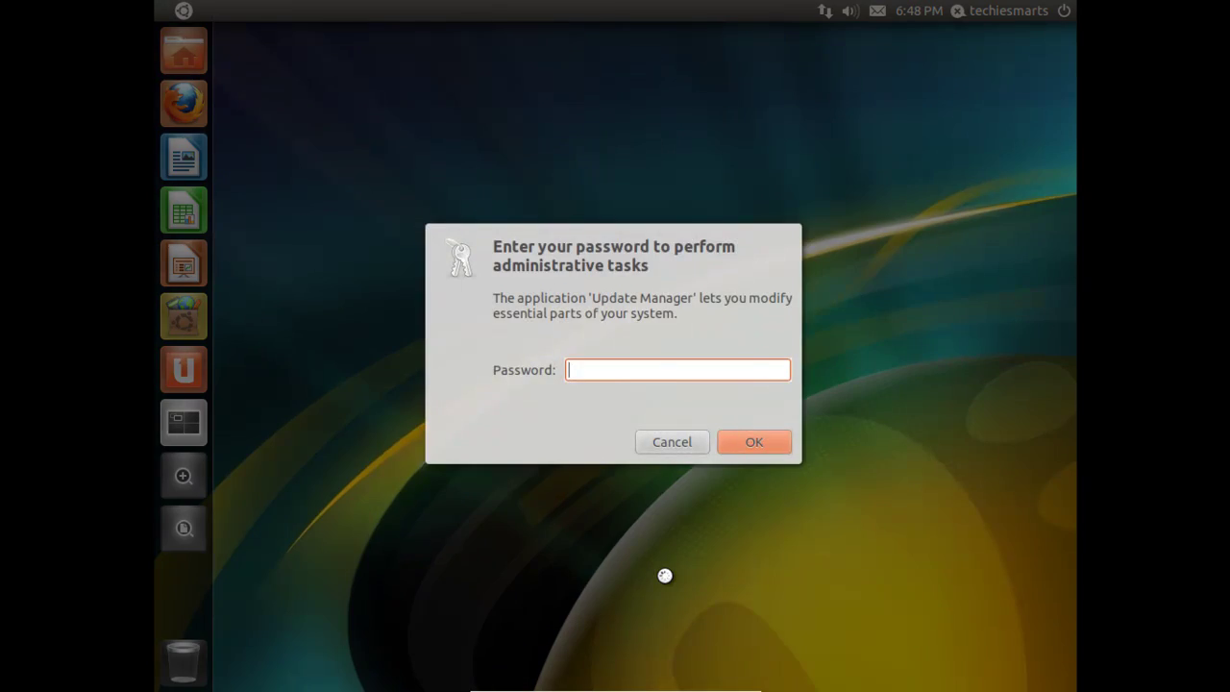
# Enter the administrator password to authenticate the upgrade
pyautogui.write('******')
pyautogui.press('Return')
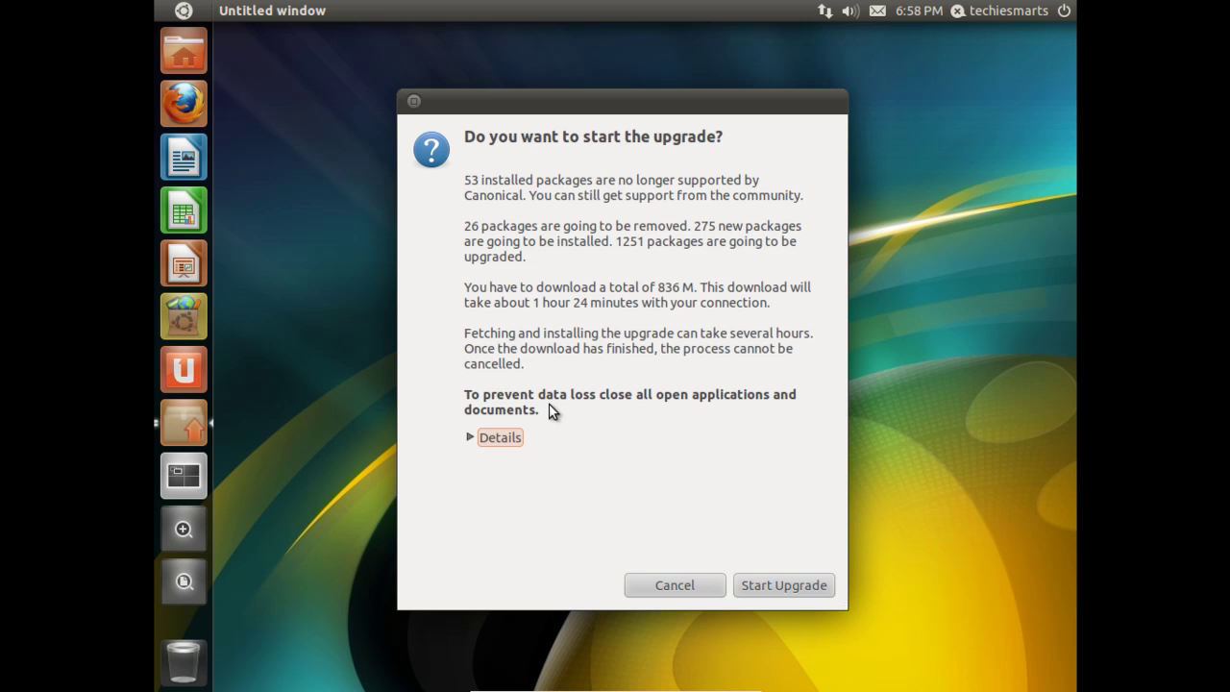
# Expand the upgrade details and review the 275 packages to be installed
pyautogui.click(470, 439)
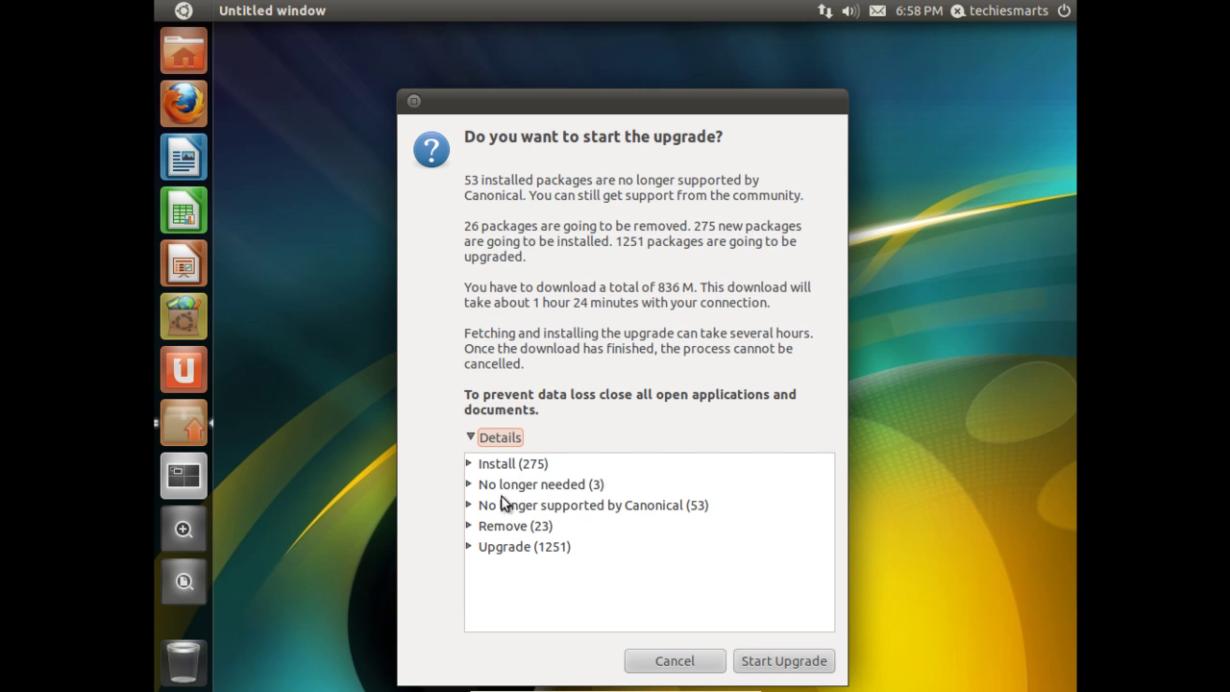
pyautogui.click(471, 465)
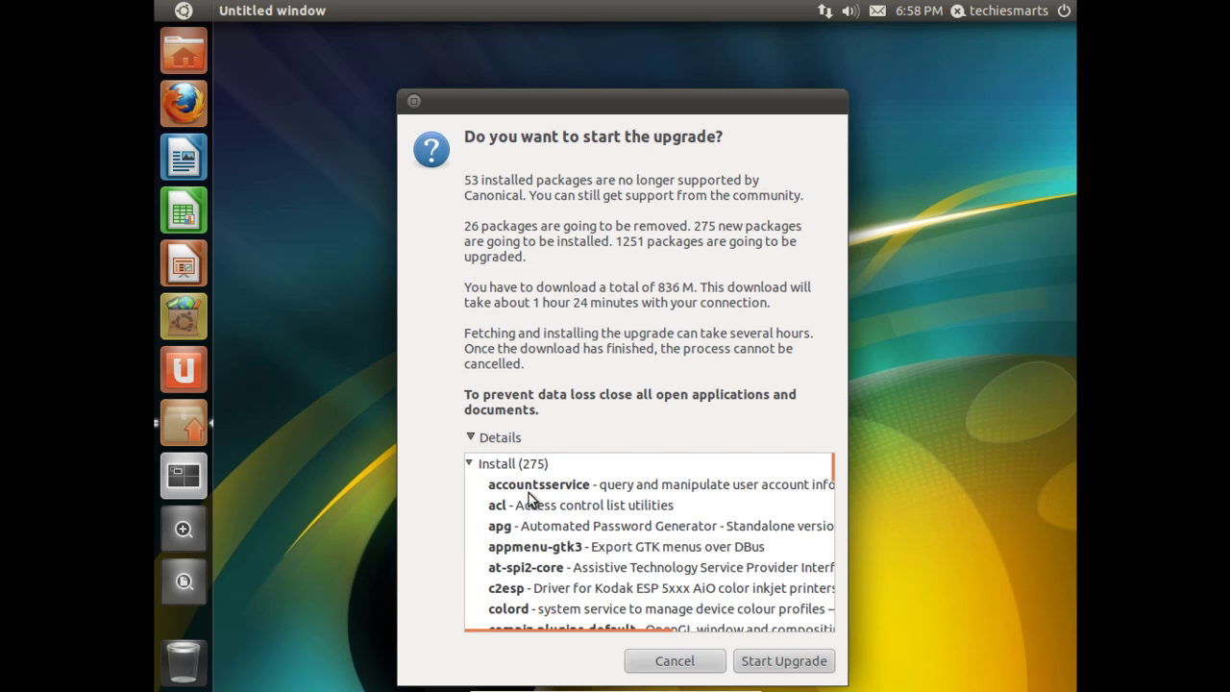
pyautogui.scroll(-8, 561, 501)
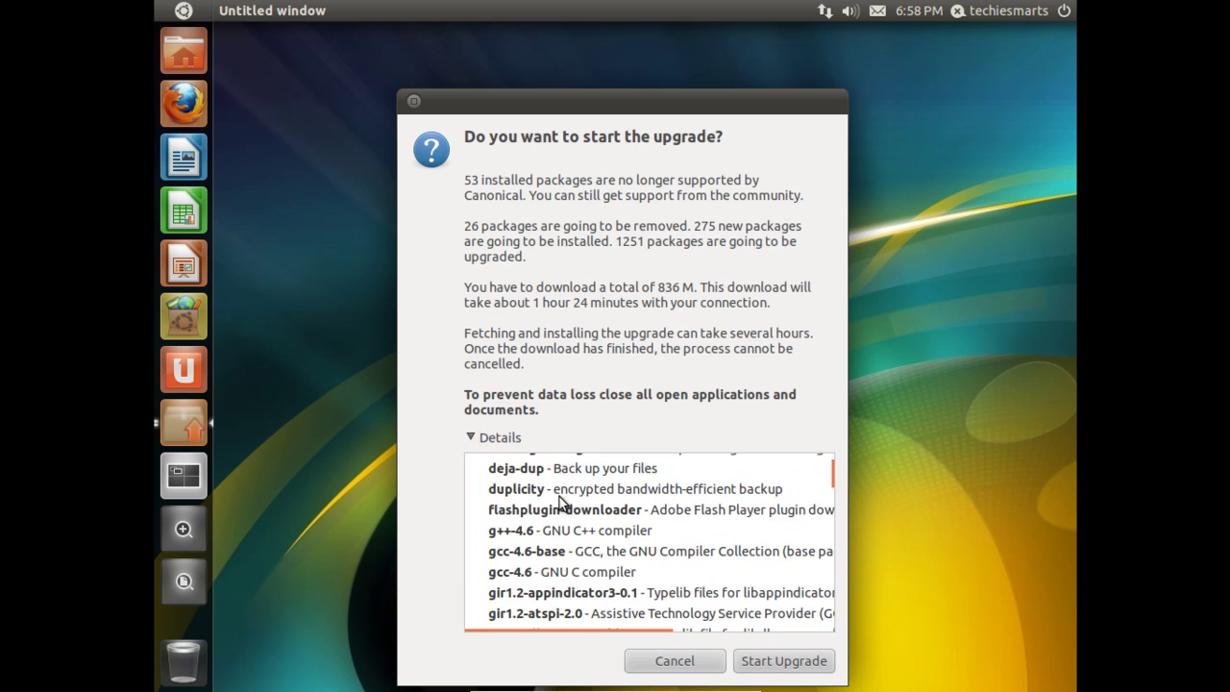
pyautogui.scroll(-5, 554, 496)
pyautogui.scroll(15, 553, 497)
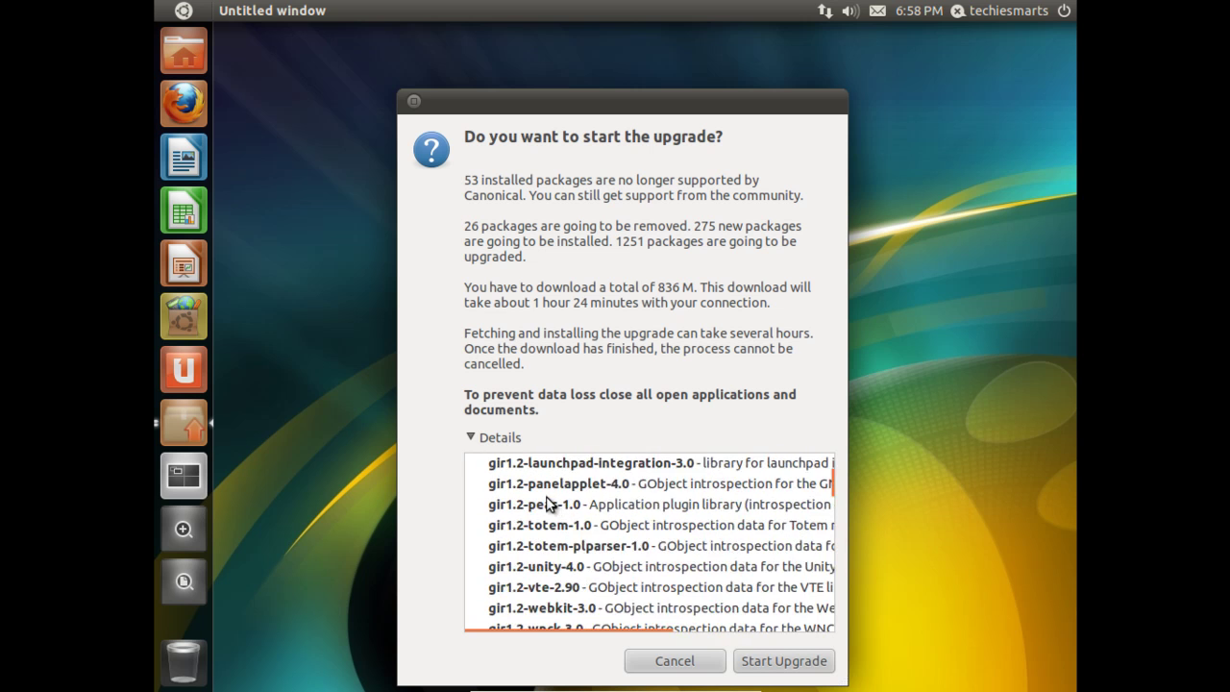
pyautogui.click(469, 464)
# Review the No longer needed (3) and No longer supported by Canonical (53) groups
pyautogui.click(470, 485)
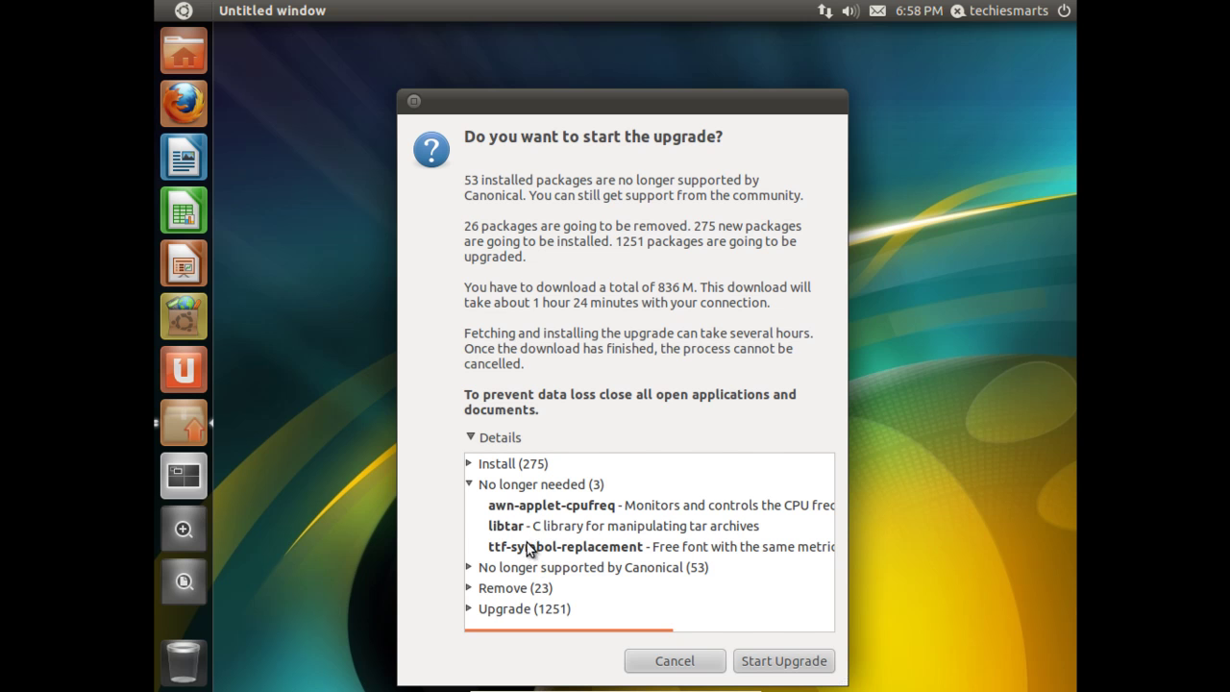
pyautogui.click(470, 485)
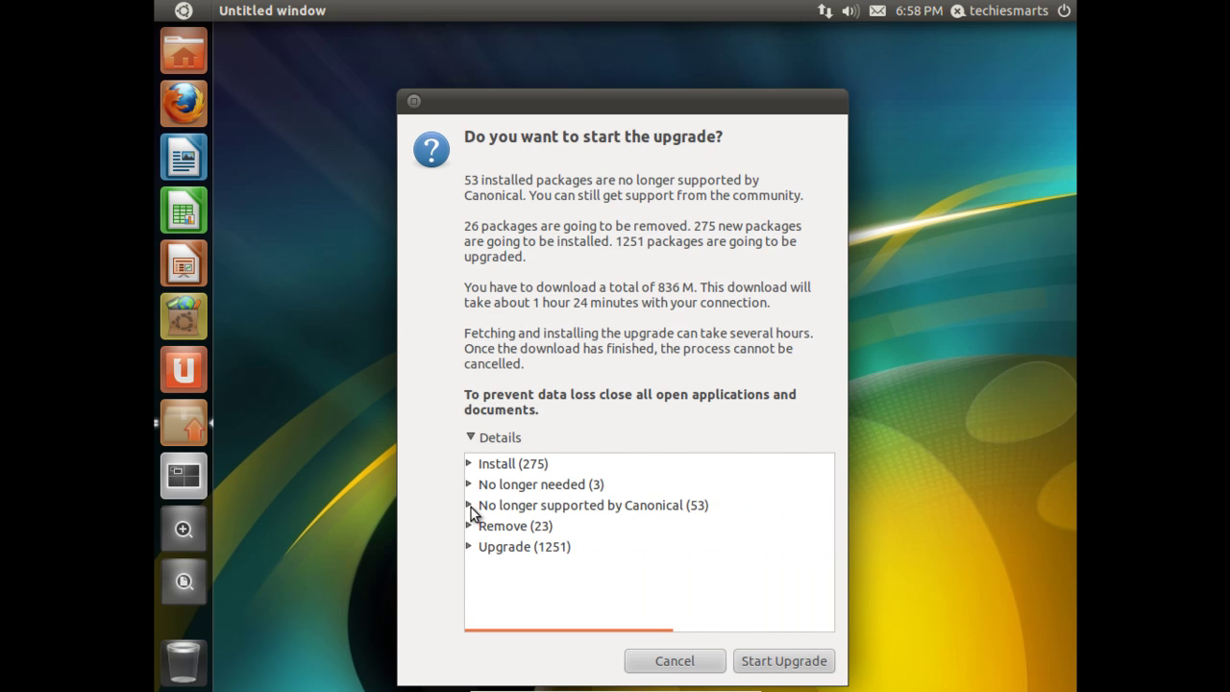
pyautogui.click(470, 507)
pyautogui.scroll(-1, 839, 483)
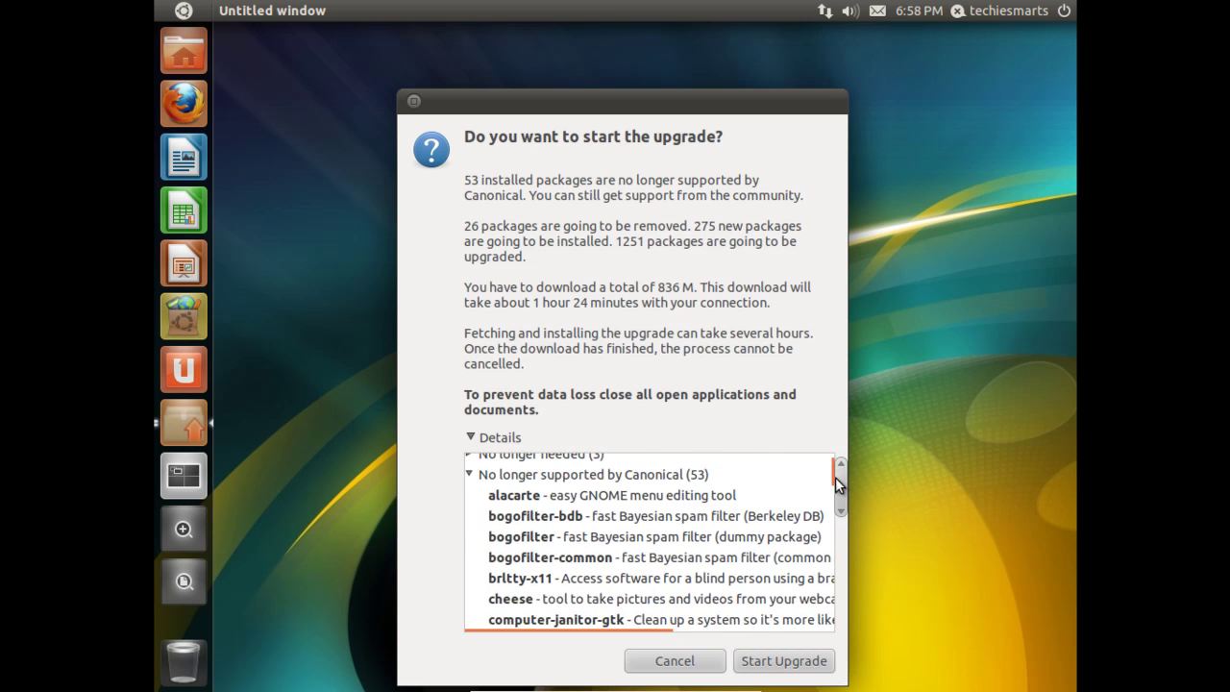
pyautogui.moveTo(835, 483)
pyautogui.mouseDown()
pyautogui.moveTo(840, 617)
pyautogui.moveTo(844, 465)
pyautogui.mouseUp()
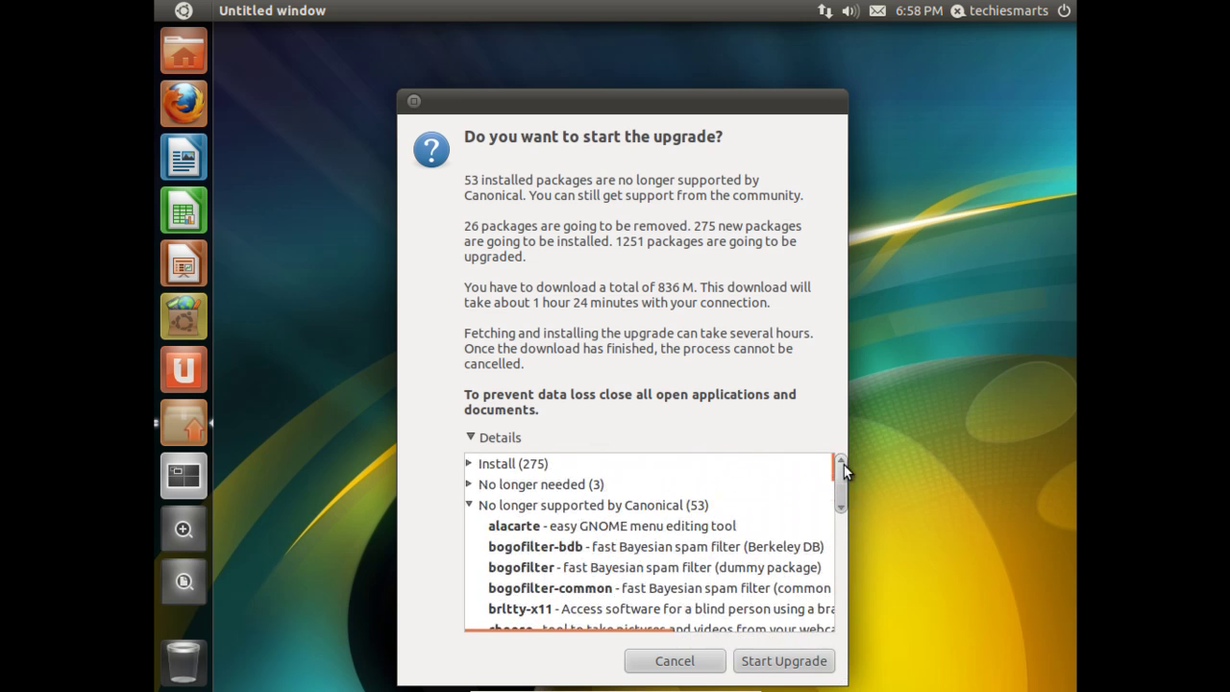
pyautogui.click(469, 505)
# Review the Remove (23) and Upgrade (1251) groups, then start the upgrade
pyautogui.click(468, 525)
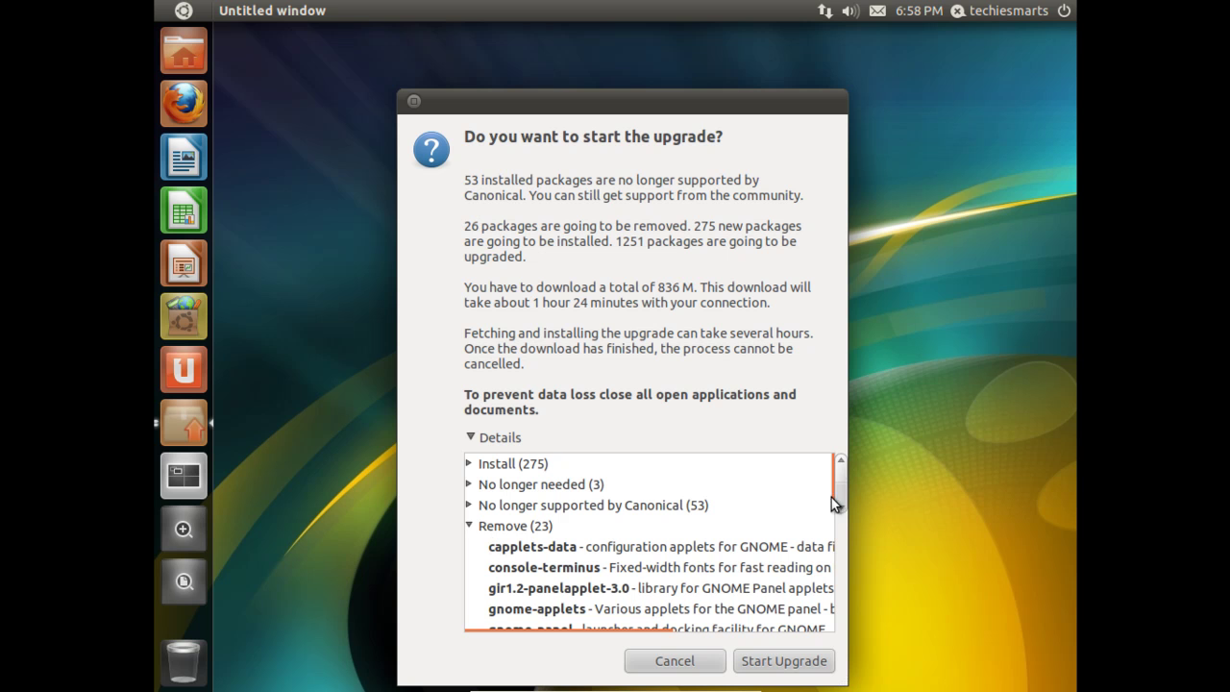
pyautogui.moveTo(842, 498); pyautogui.dragTo(832, 625)
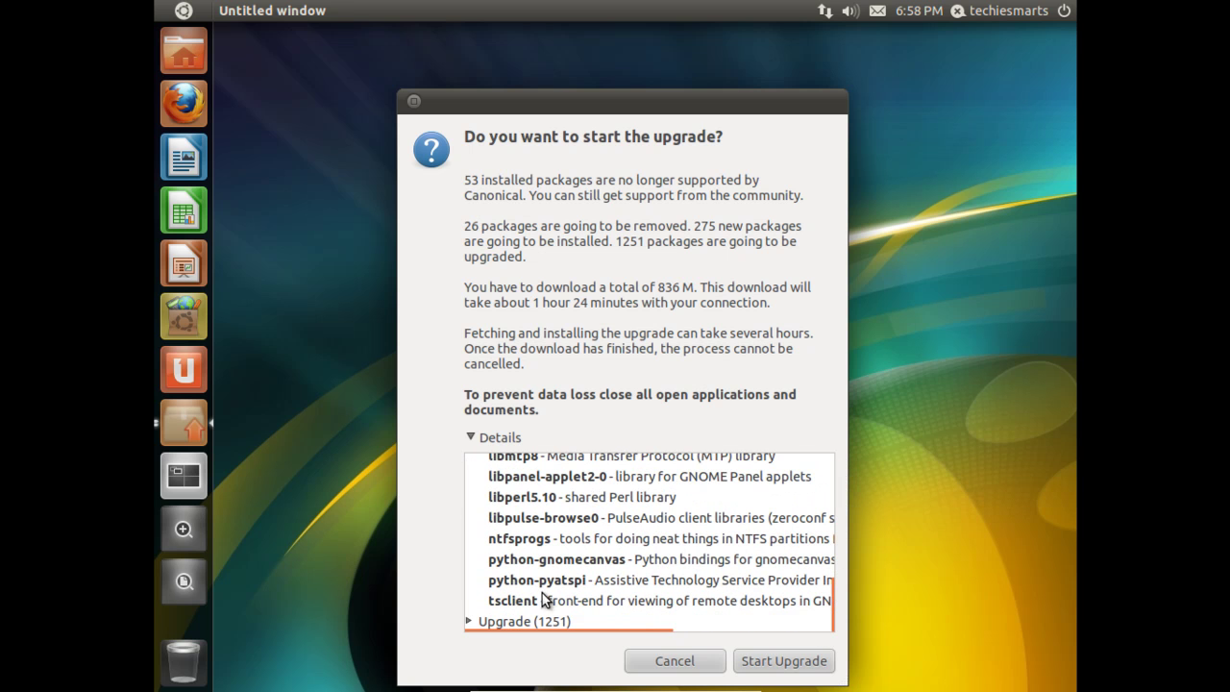
pyautogui.click(469, 620)
pyautogui.moveTo(837, 471); pyautogui.dragTo(840, 595)
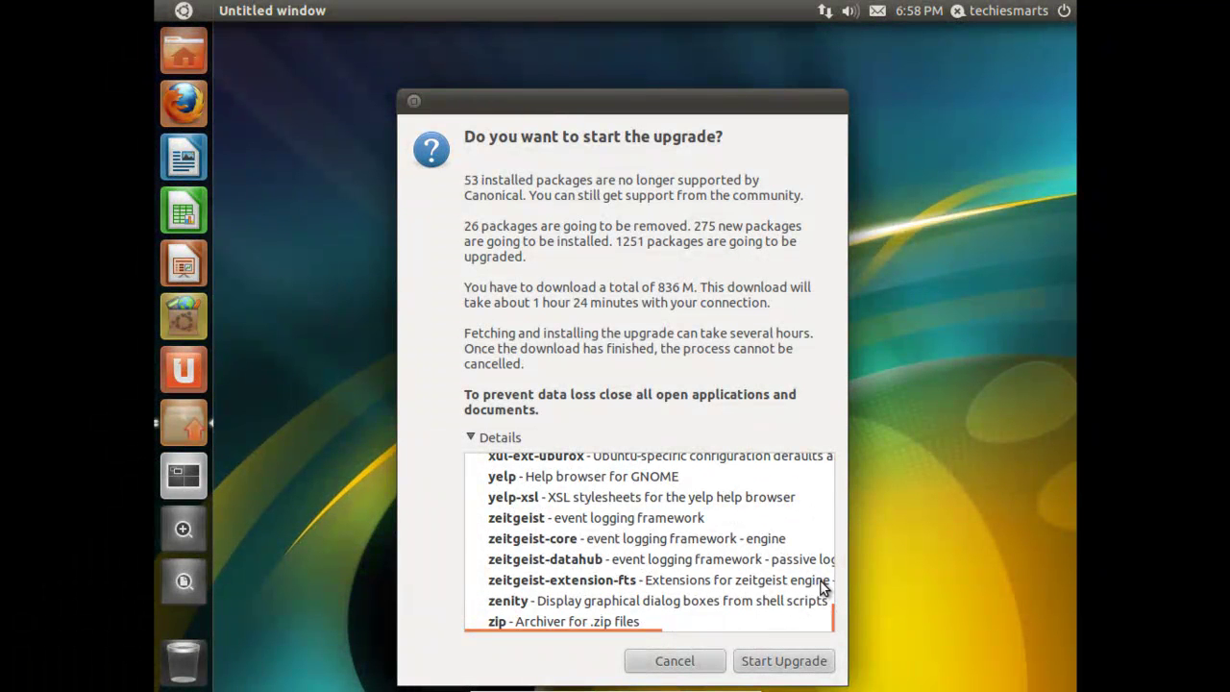
pyautogui.click(801, 661)
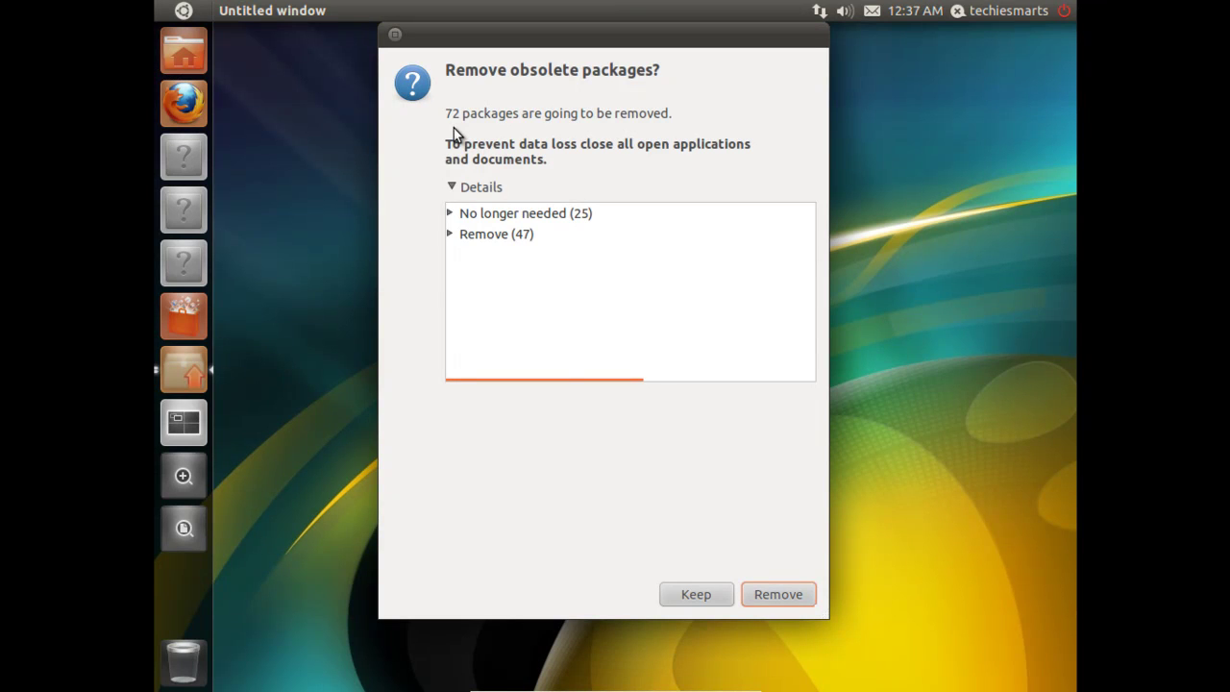
# Review the No longer needed (25) and Remove (47) groups, then approve removing them
pyautogui.click(449, 213)
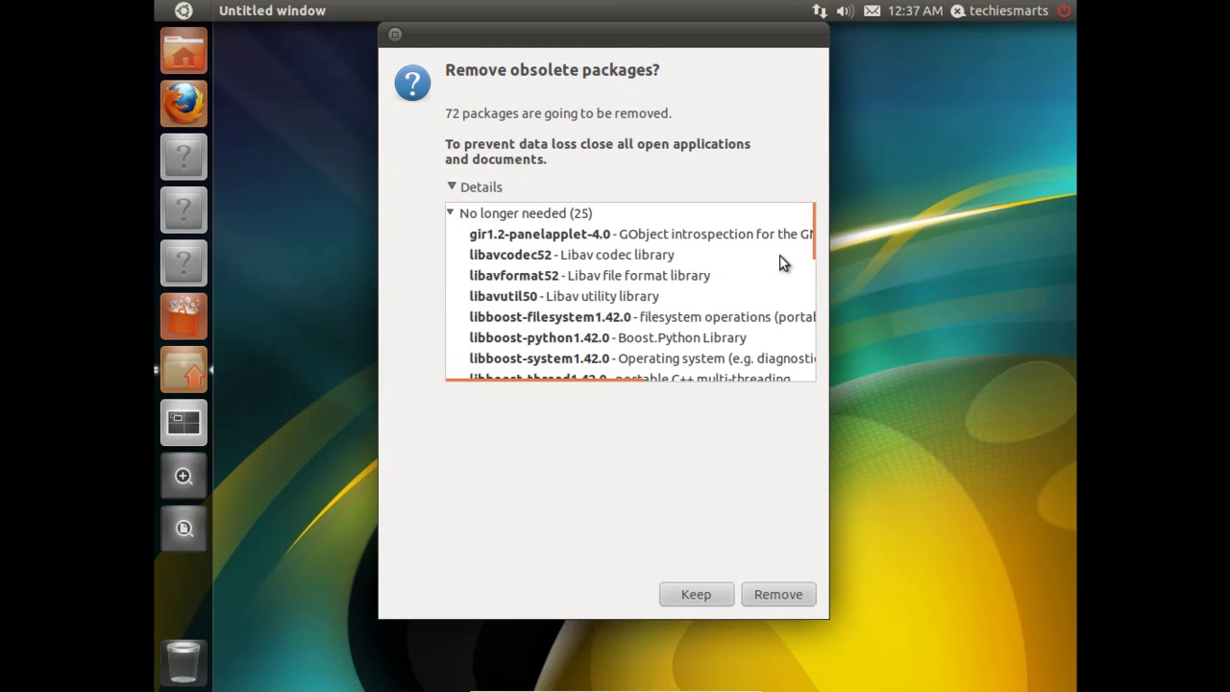
pyautogui.moveTo(812, 239); pyautogui.dragTo(615, 224)
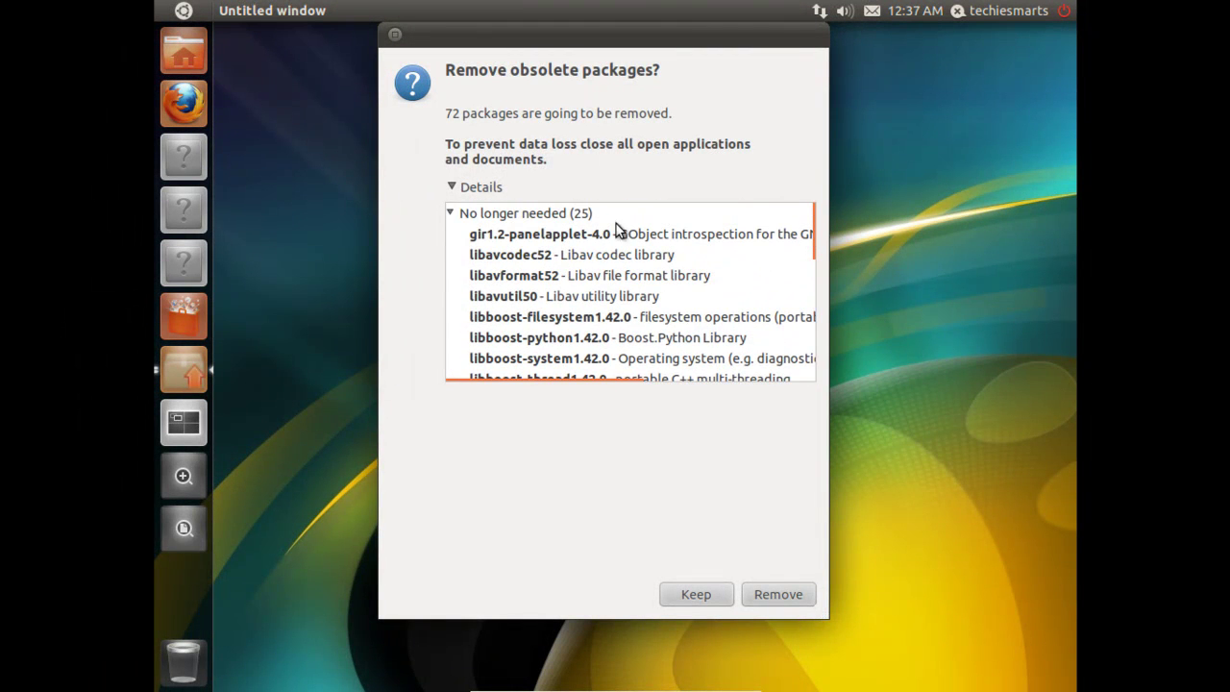
pyautogui.click(449, 214)
pyautogui.click(449, 234)
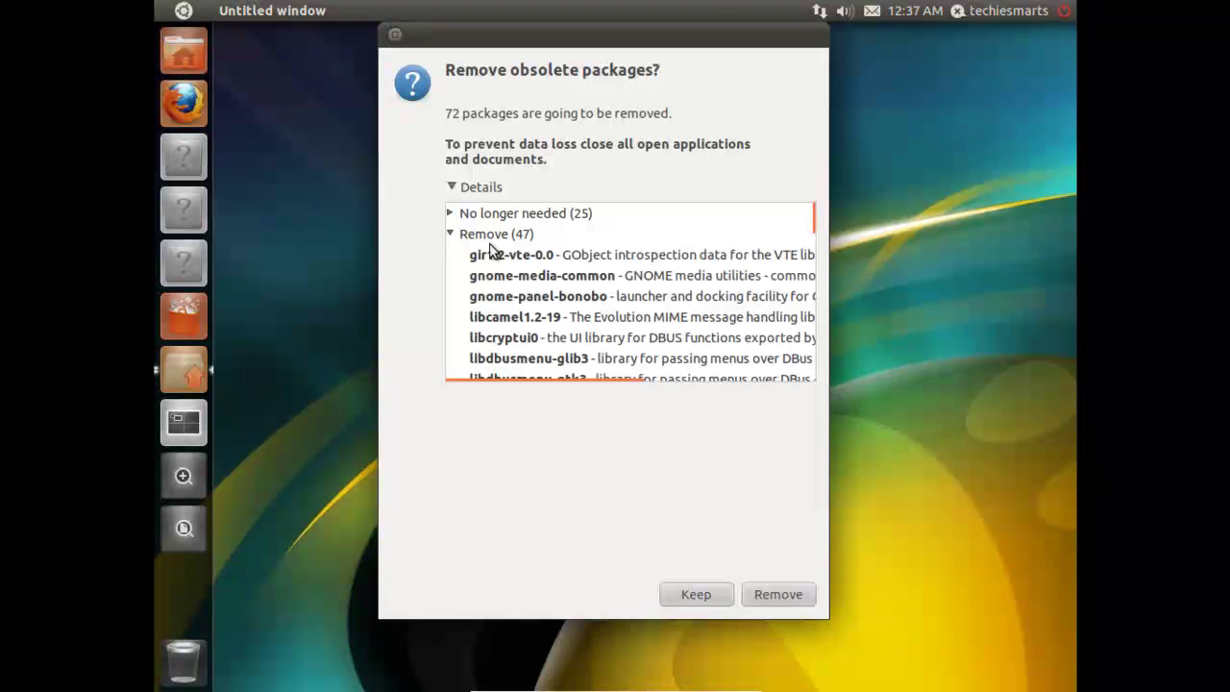
pyautogui.click(814, 240)
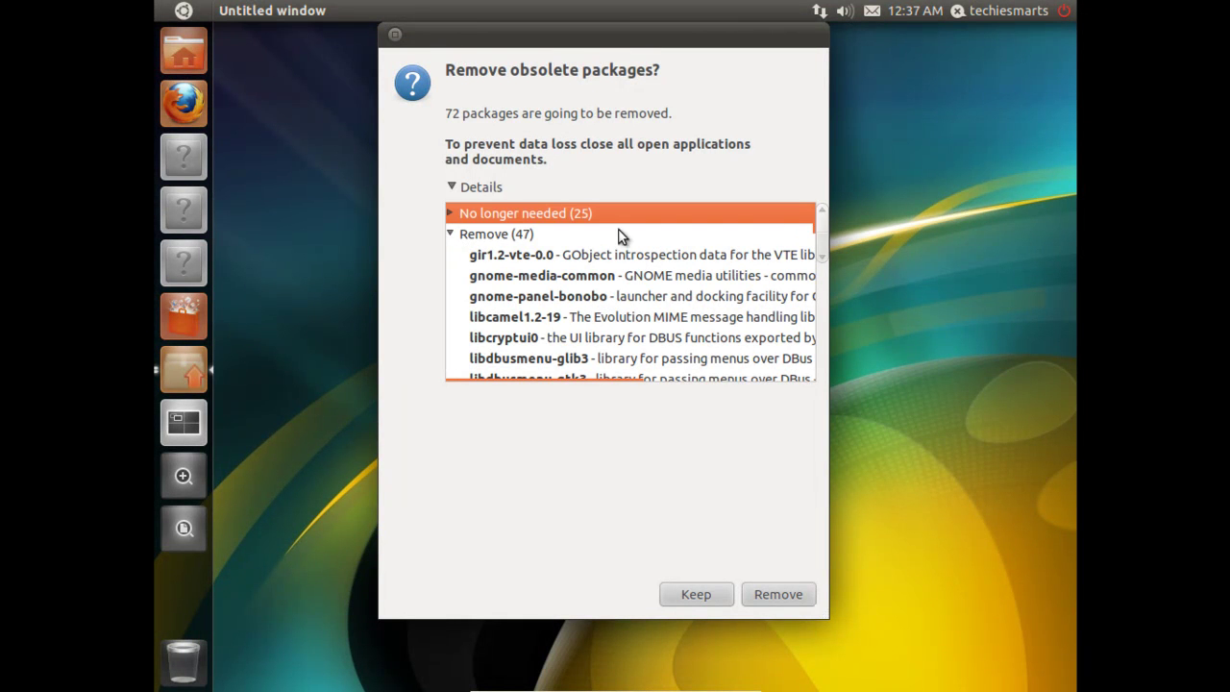
pyautogui.click(471, 238)
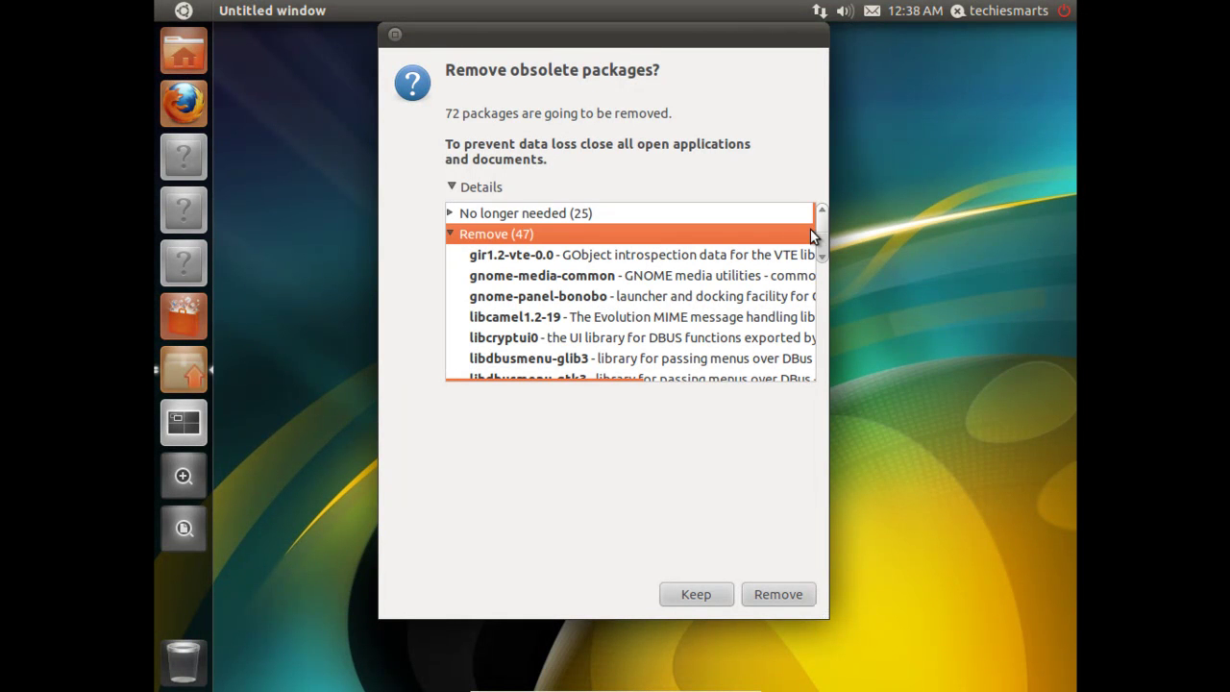
pyautogui.moveTo(816, 233); pyautogui.dragTo(817, 206)
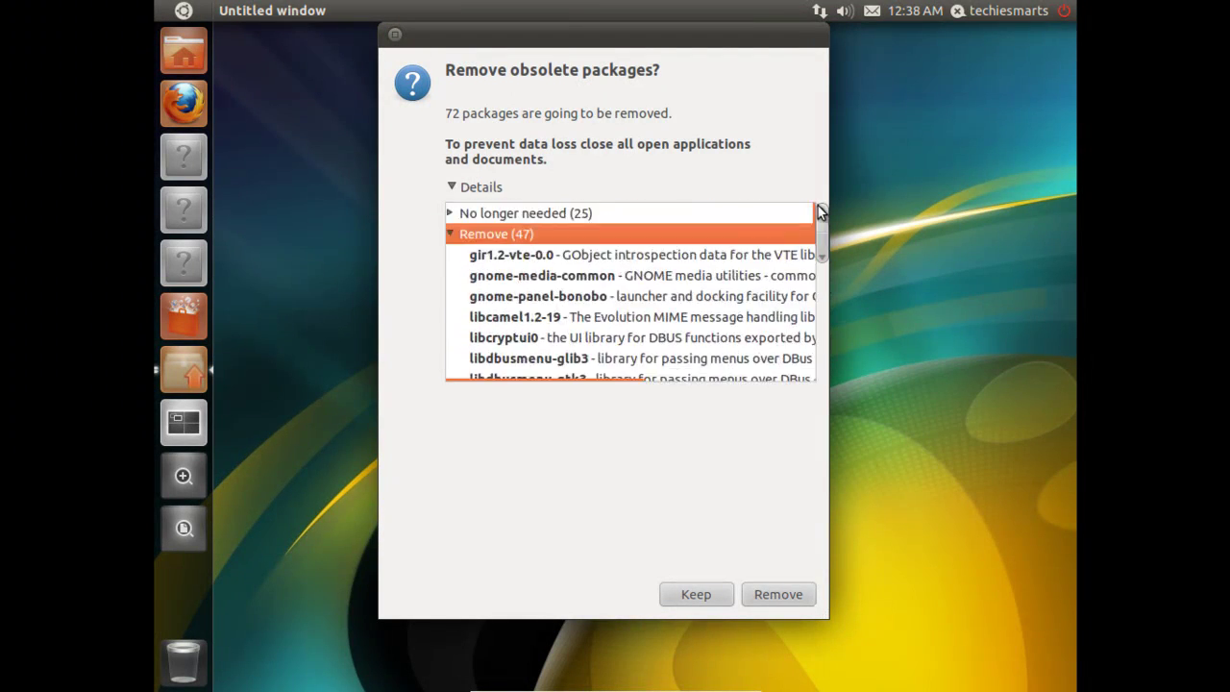
pyautogui.click(452, 236)
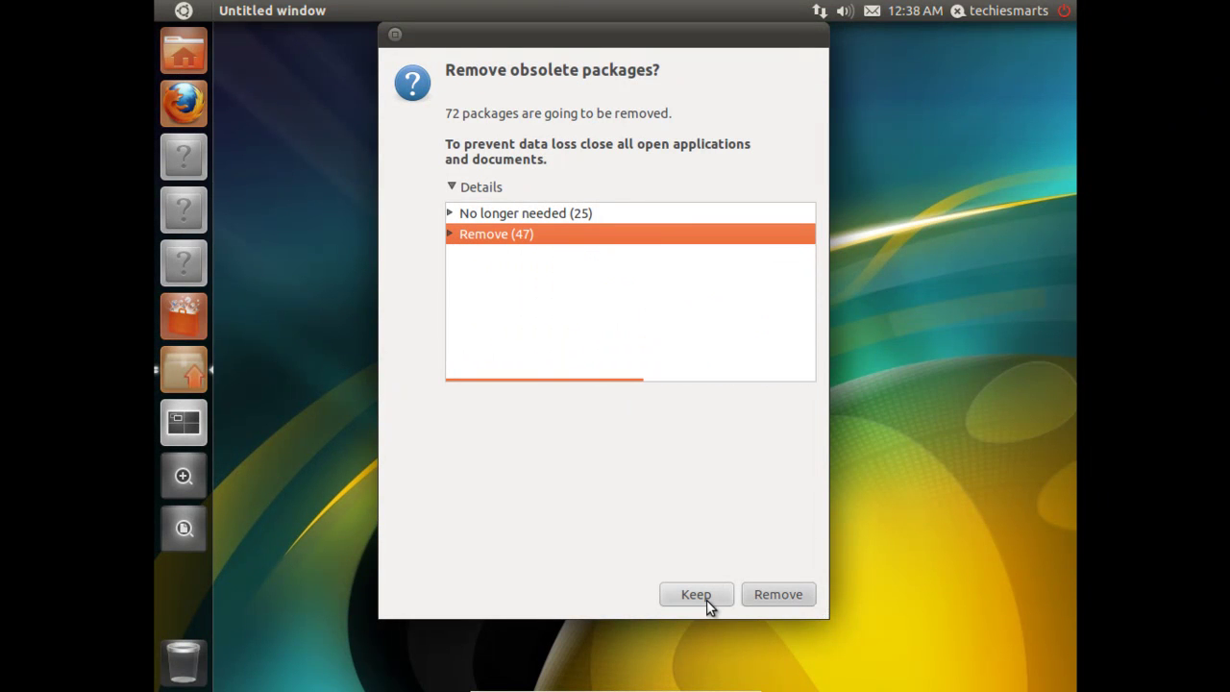
pyautogui.click(788, 596)
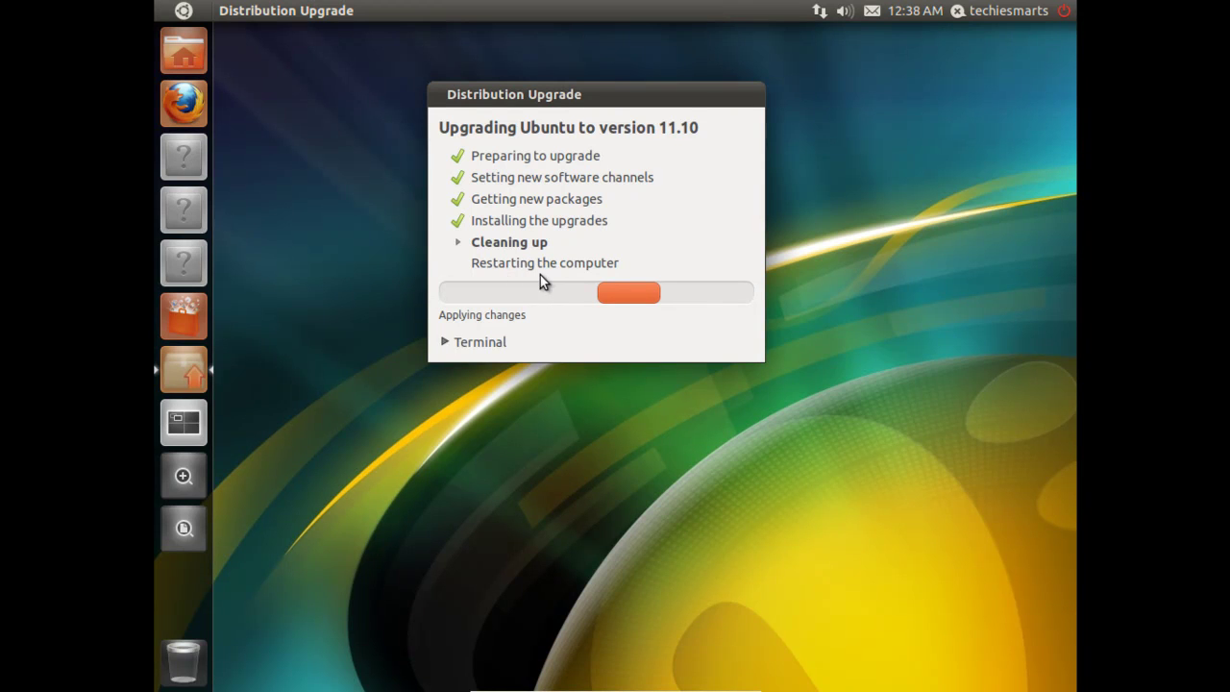
# Show the terminal log, move the upgrade window up-left, then hide the log again
pyautogui.click(446, 341)
pyautogui.moveTo(738, 96); pyautogui.dragTo(685, 40)
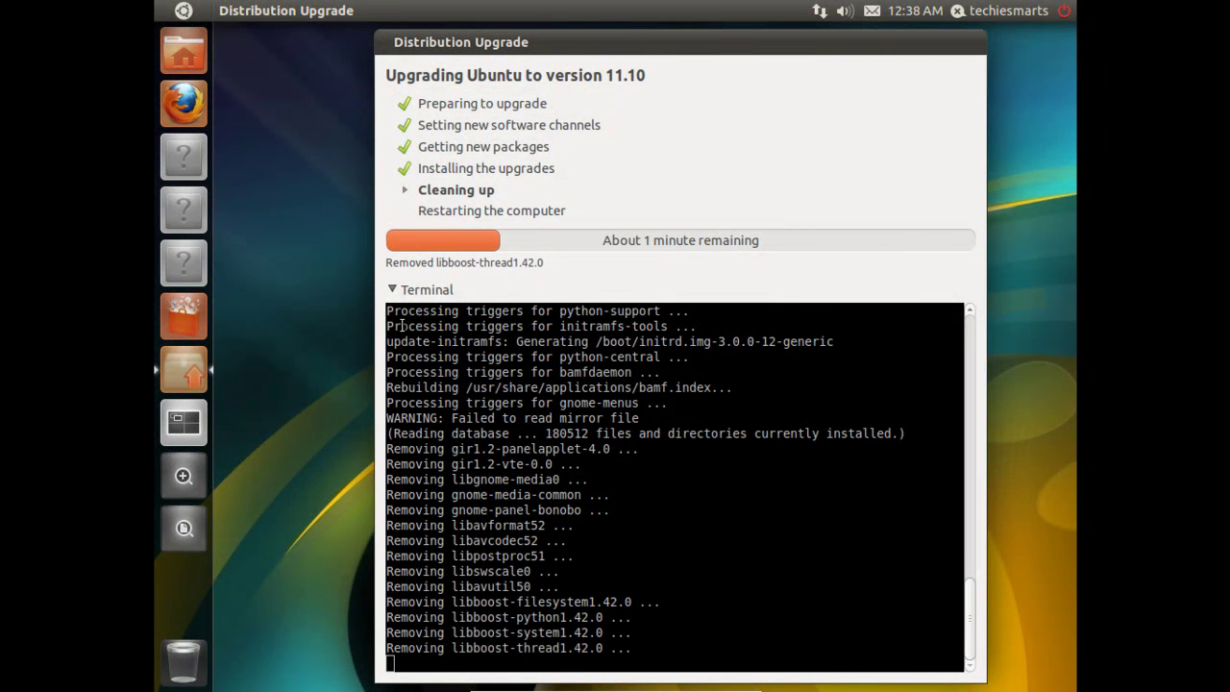
pyautogui.click(393, 288)
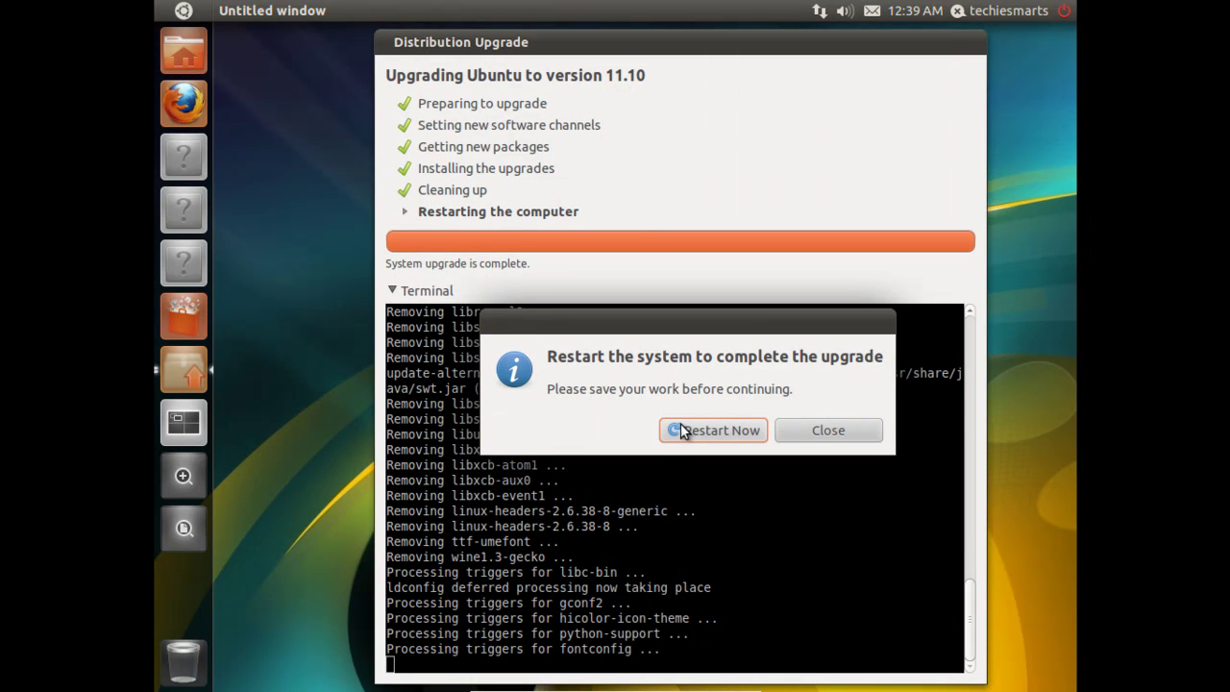
# Restart the computer now to complete the Ubuntu 11.10 upgrade
pyautogui.click(680, 429)
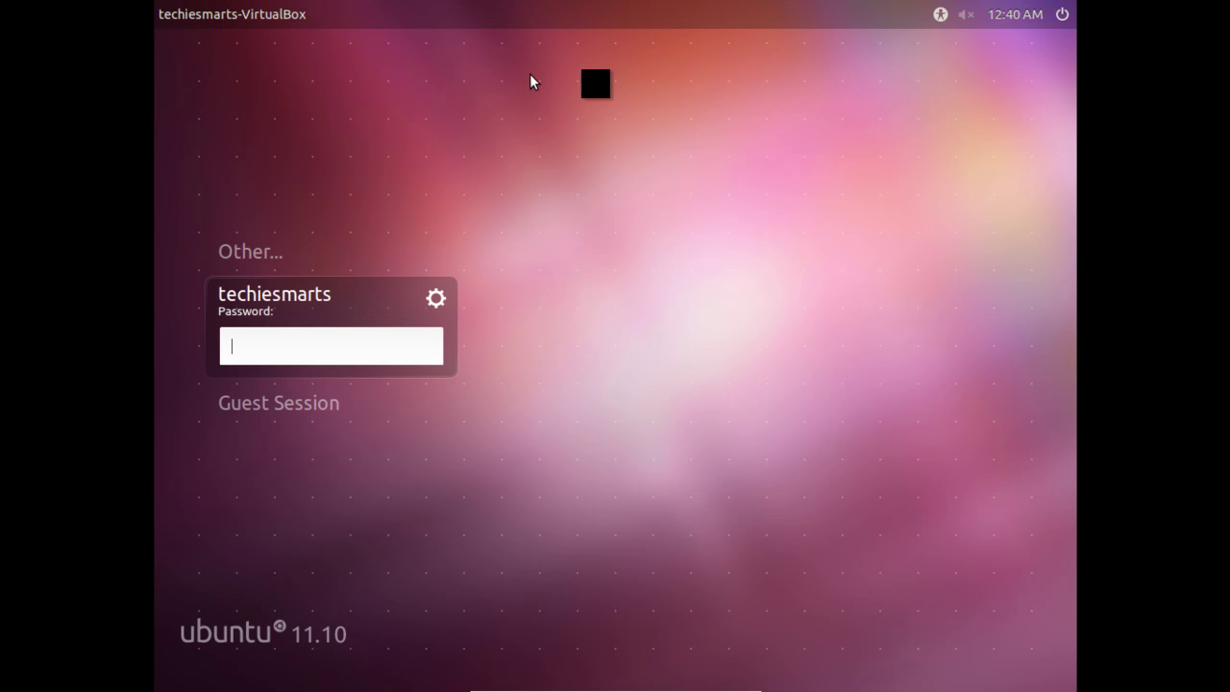
# Check the accessibility options, then unmute the sound and raise the volume
pyautogui.click(943, 15)
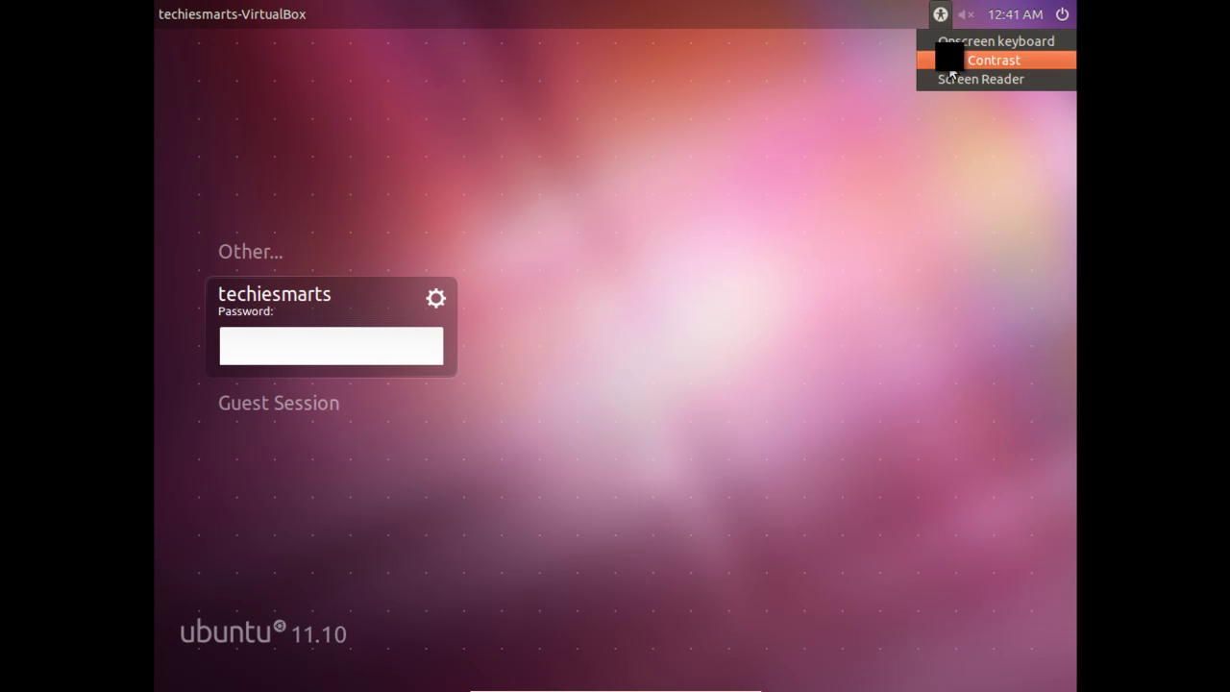
pyautogui.moveTo(1003, 15)
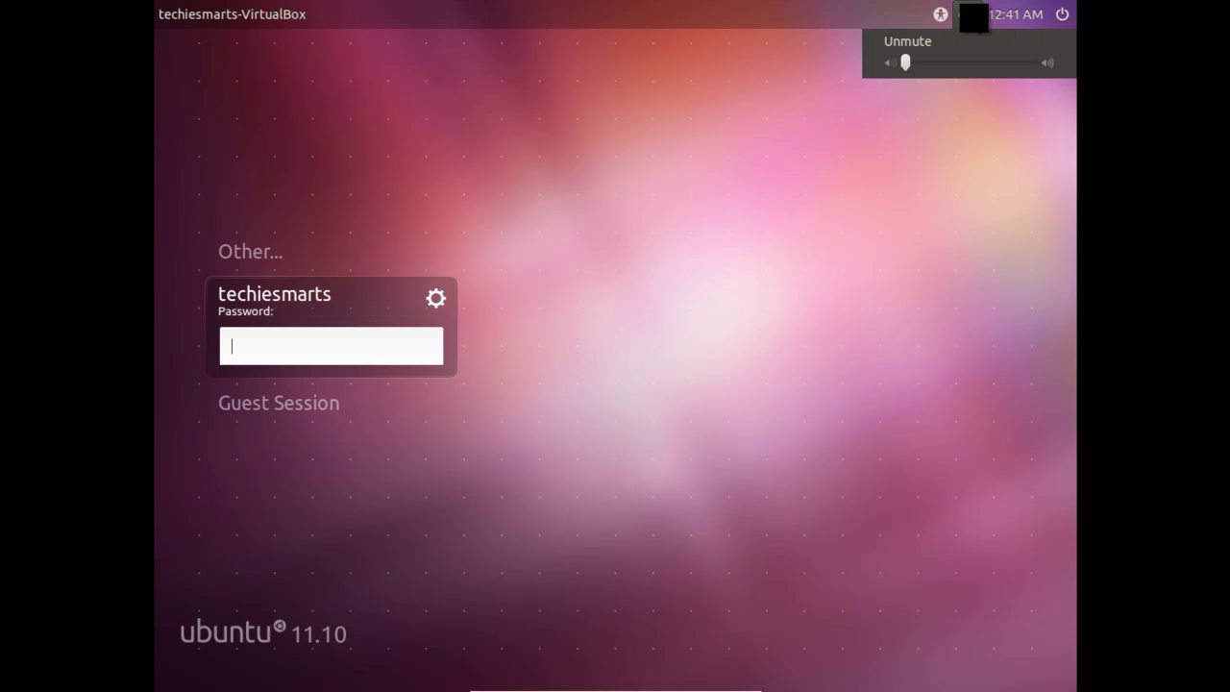
pyautogui.moveTo(906, 63); pyautogui.dragTo(974, 60)
# Look at the clock's calendar and the suspend, hibernate and shut down choices, then dismiss both
pyautogui.moveTo(1007, 19)
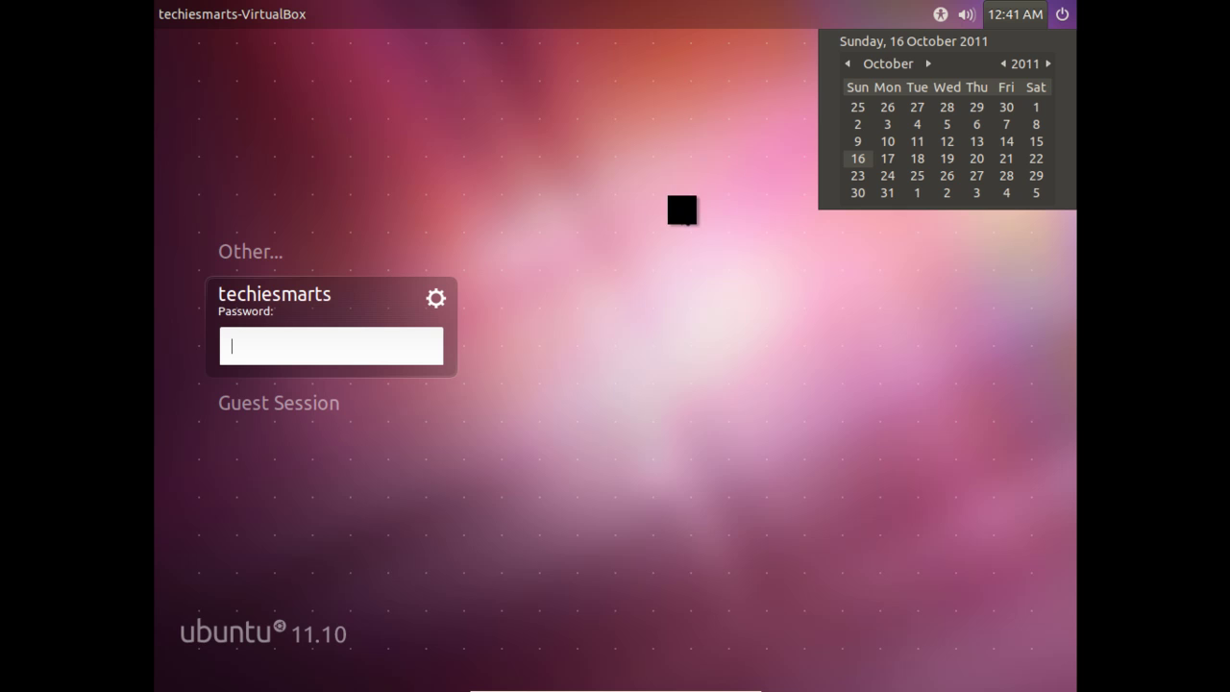
pyautogui.click(682, 209)
pyautogui.click(1056, 12)
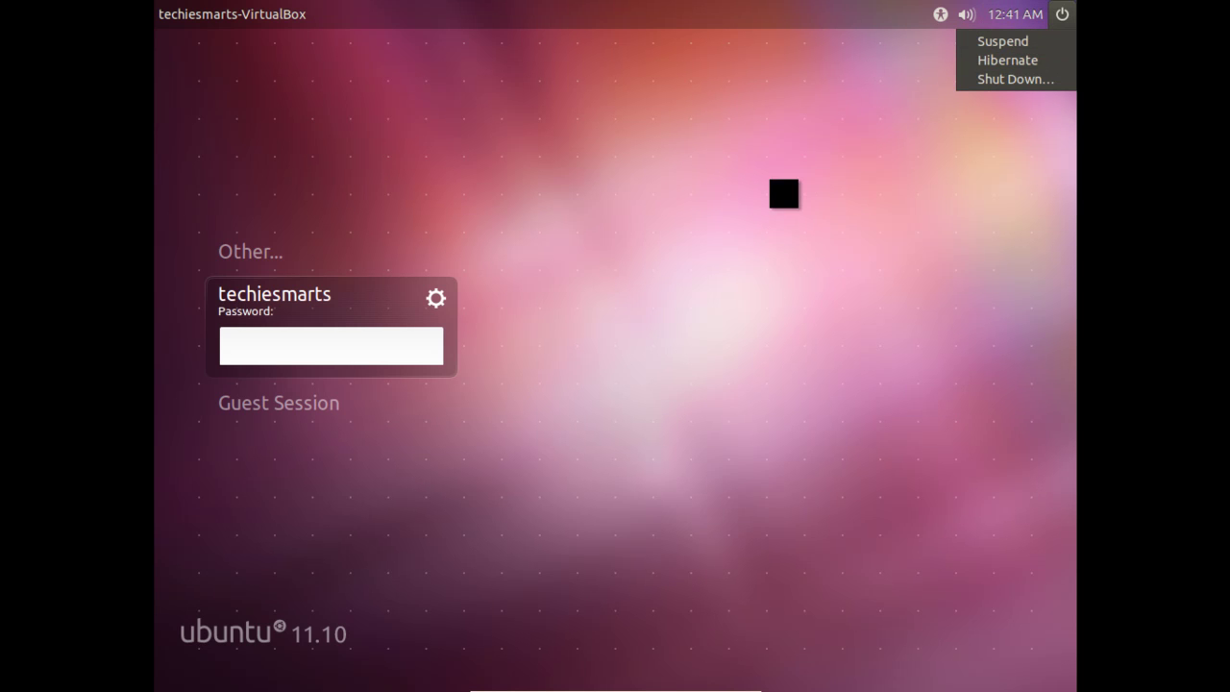
pyautogui.click(776, 196)
# Browse the session types leaving Ubuntu selected, try Other..., and return to the original user's password prompt
pyautogui.click(435, 300)
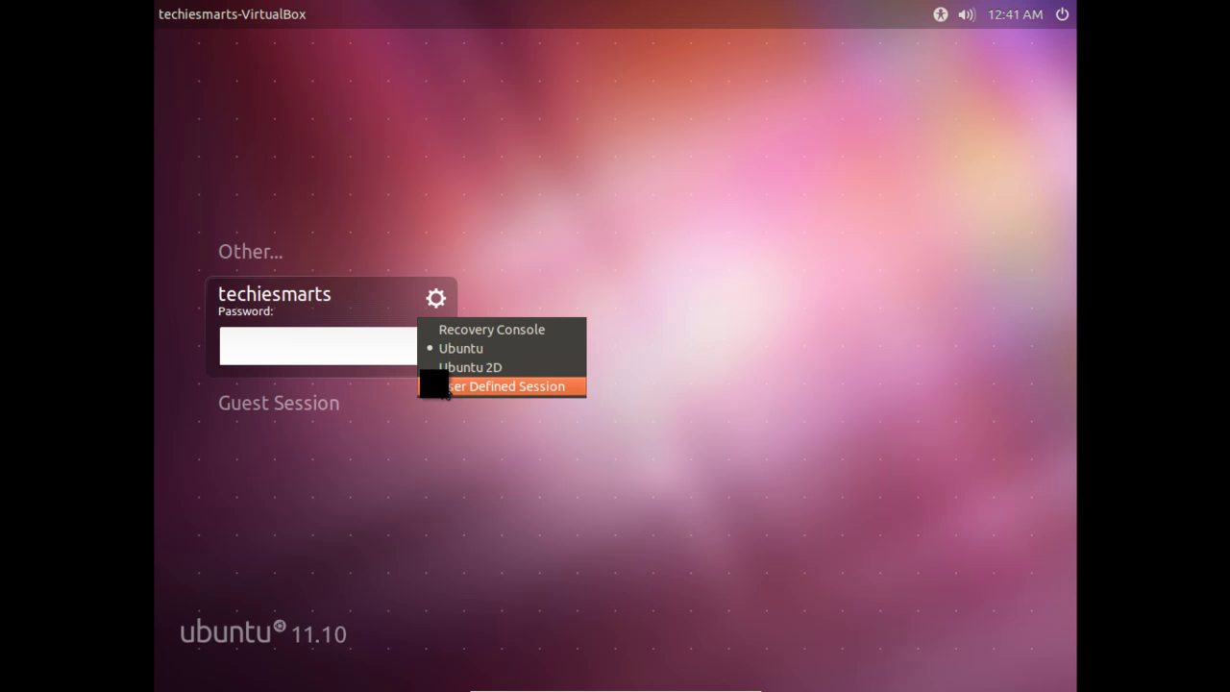
pyautogui.click(262, 256)
pyautogui.click(251, 253)
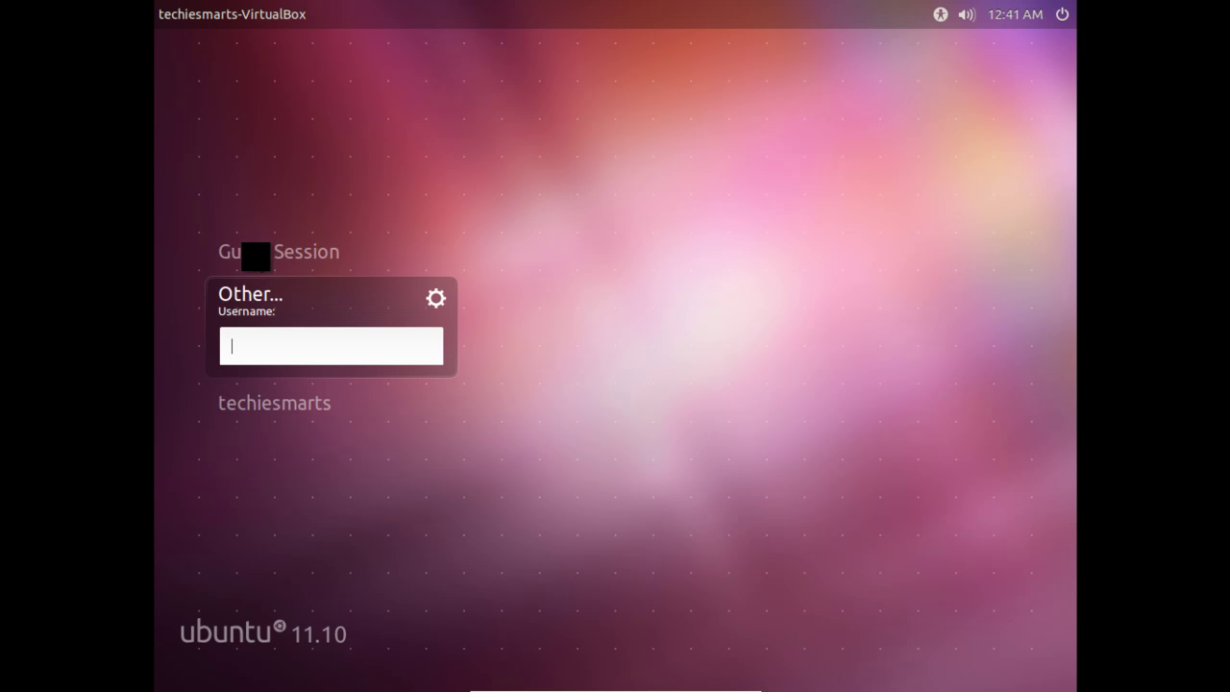
pyautogui.press('Down')
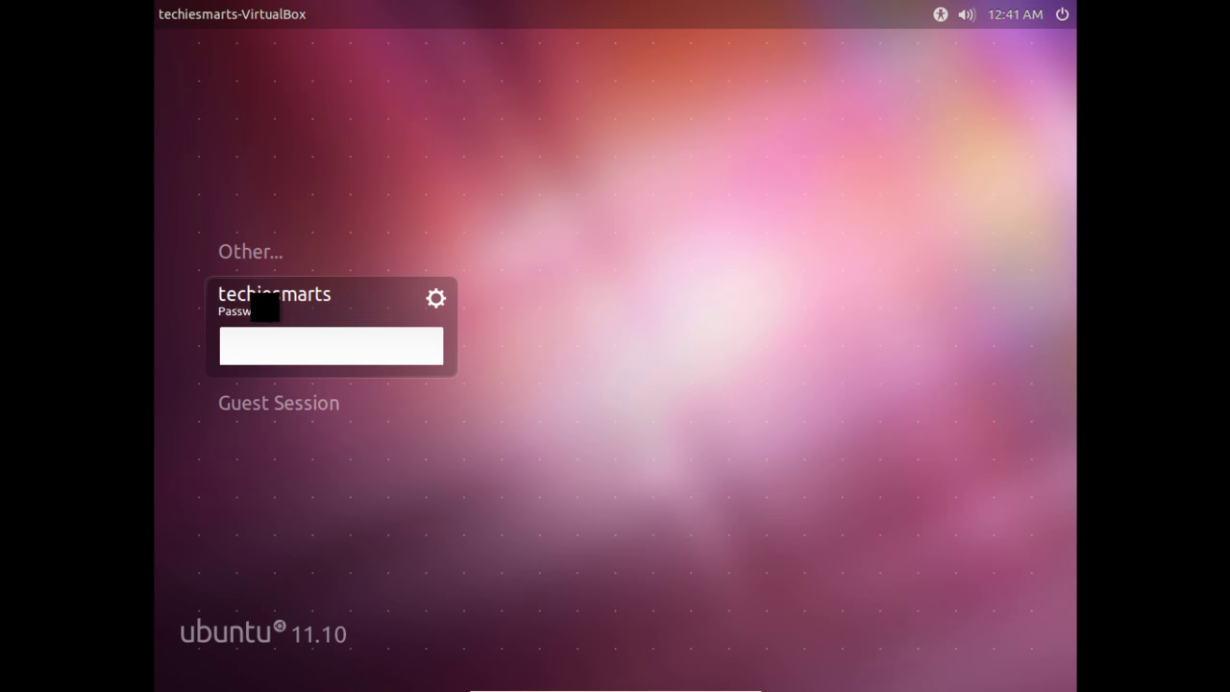